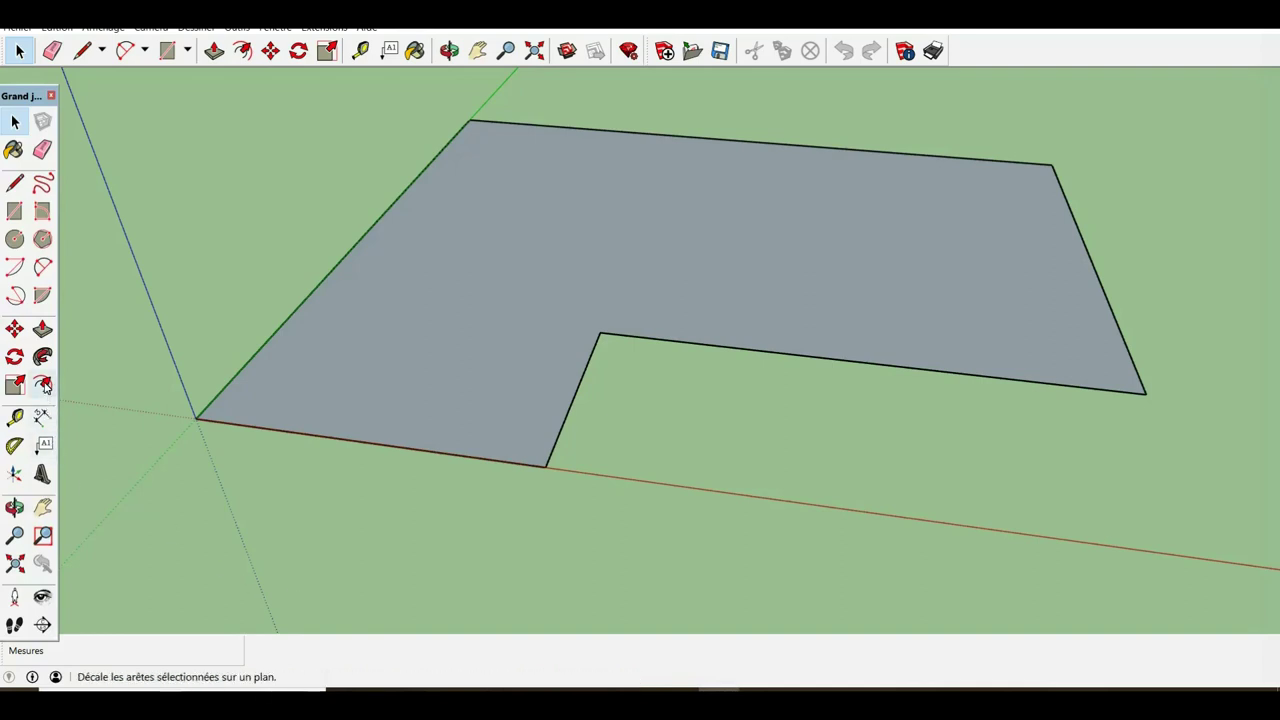
# - Offset the edges of the L-shaped floor face 20 cm inward to mark the wall thickness
pyautogui.click(44, 386)
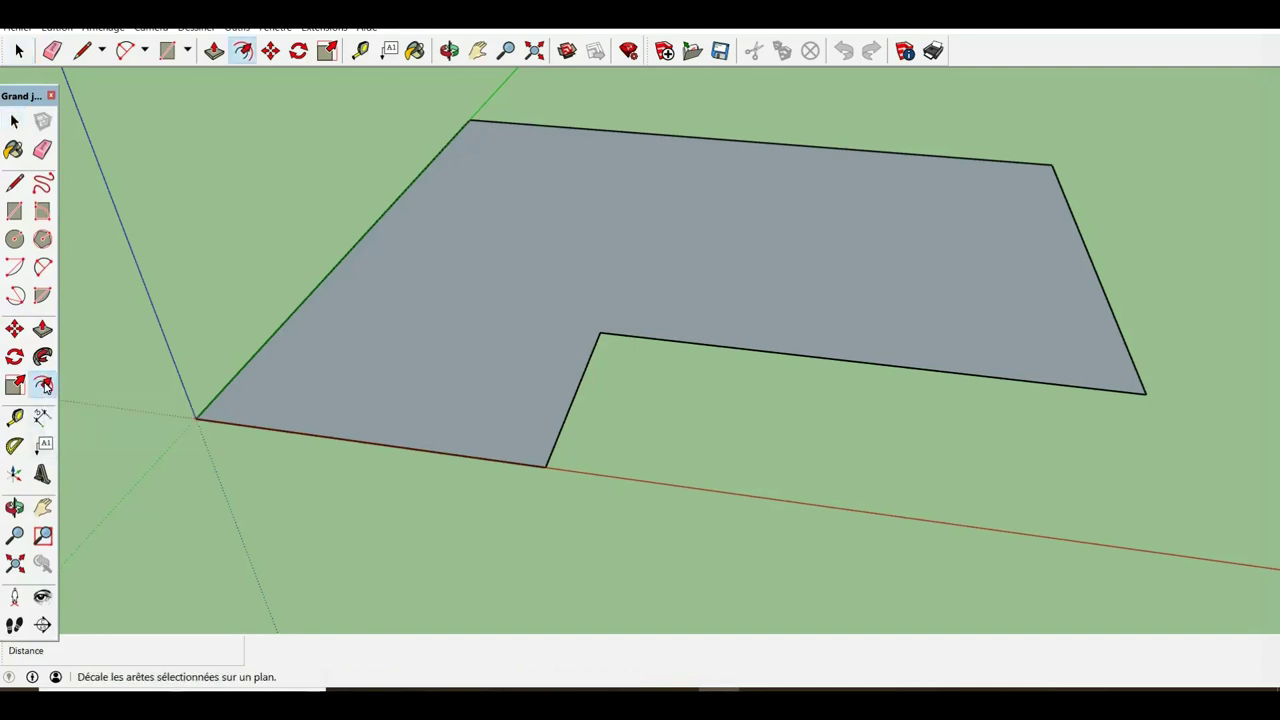
pyautogui.click(378, 446)
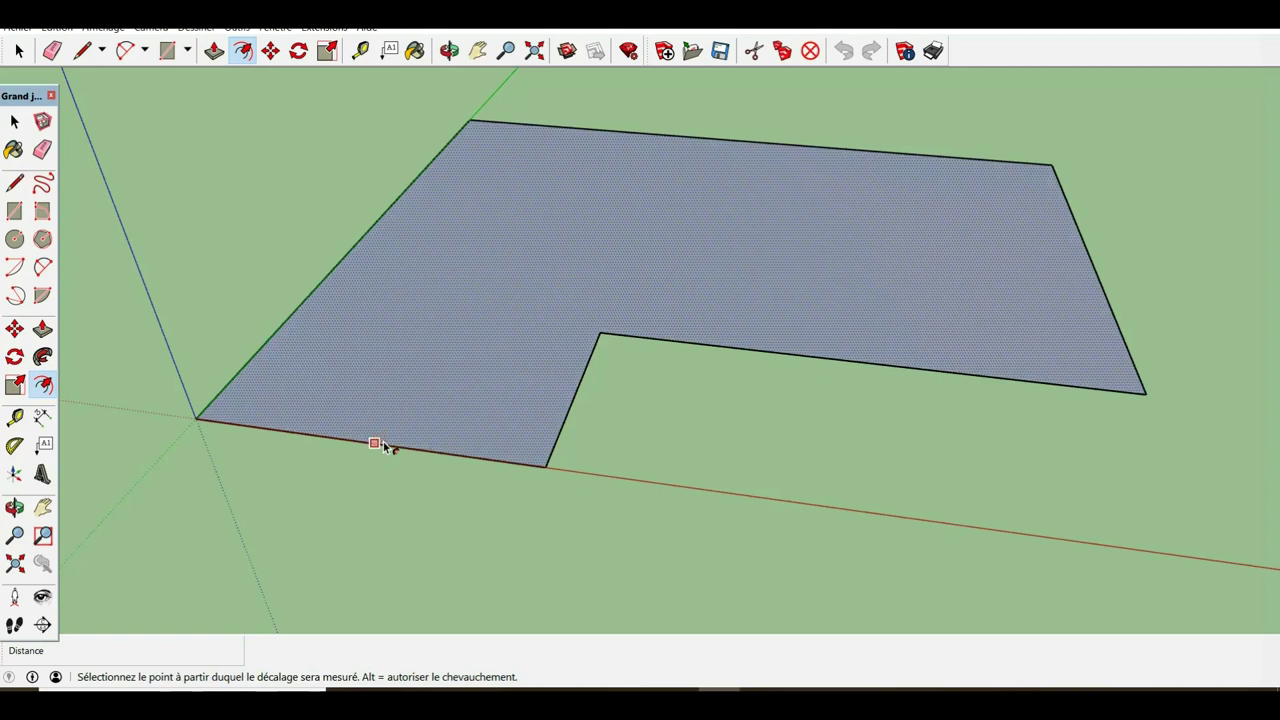
pyautogui.click(376, 444)
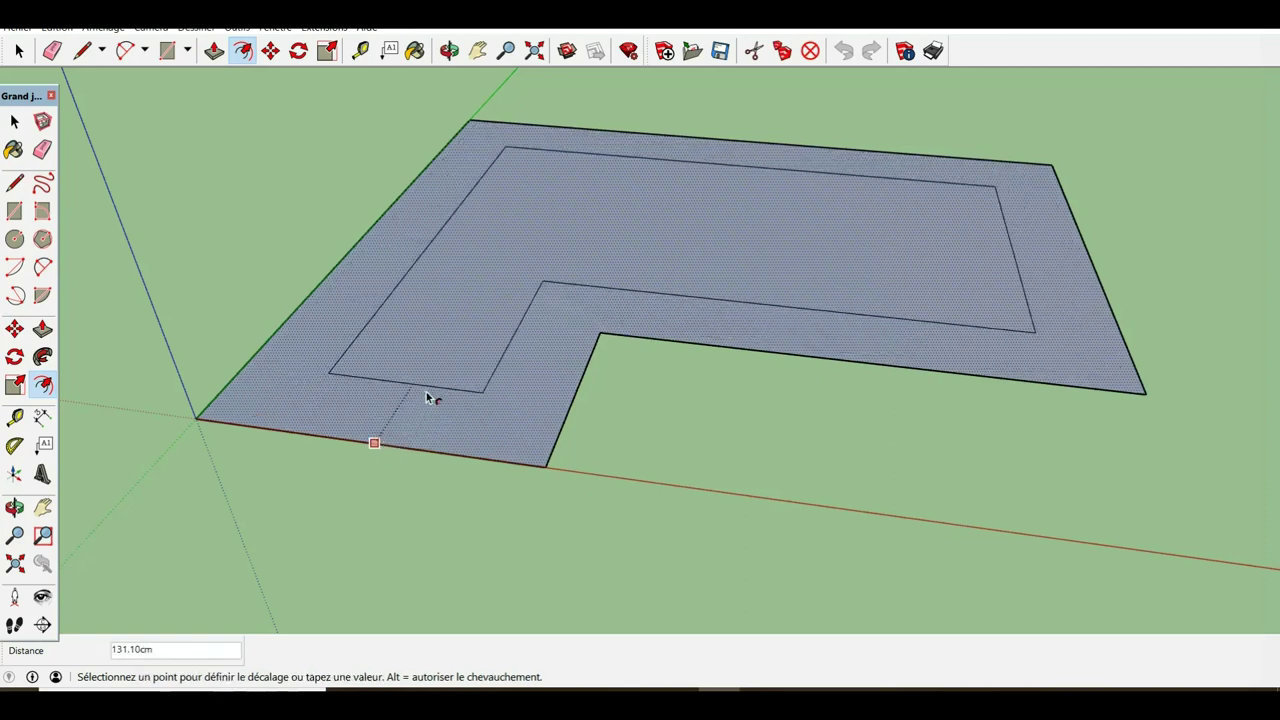
pyautogui.write('20')
pyautogui.press('Return')
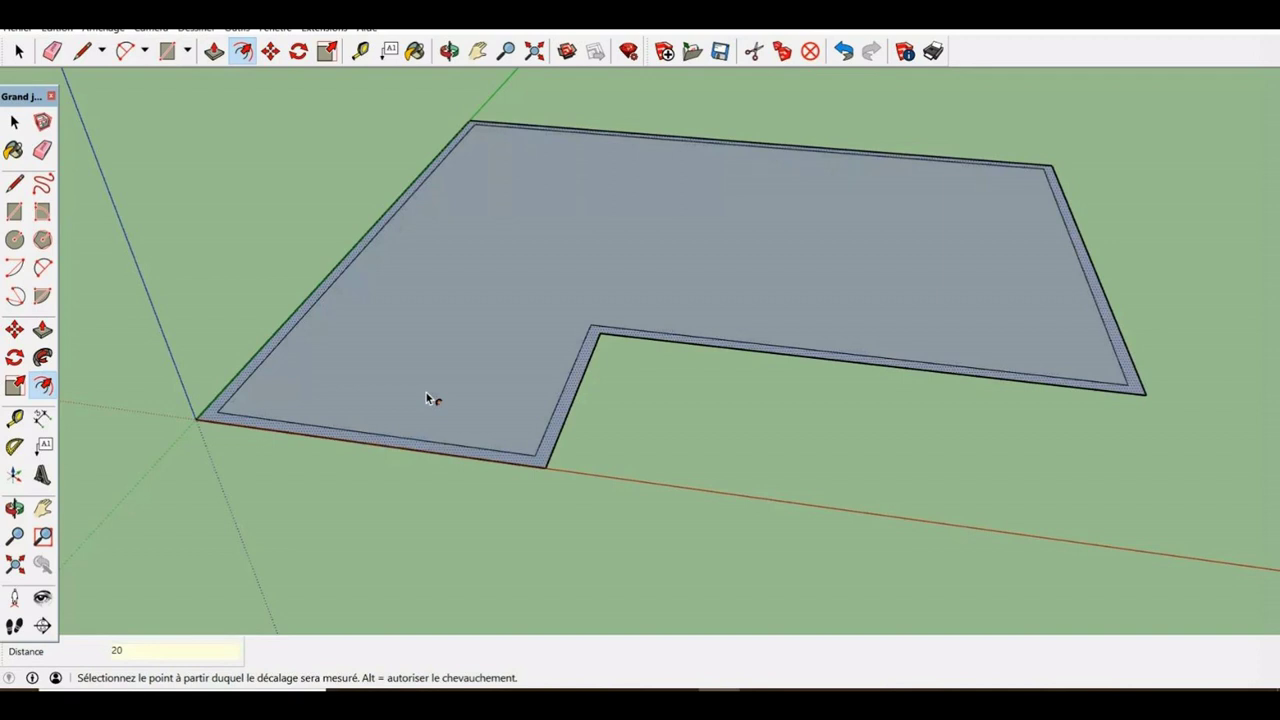
pyautogui.press('Return')
pyautogui.press('p')
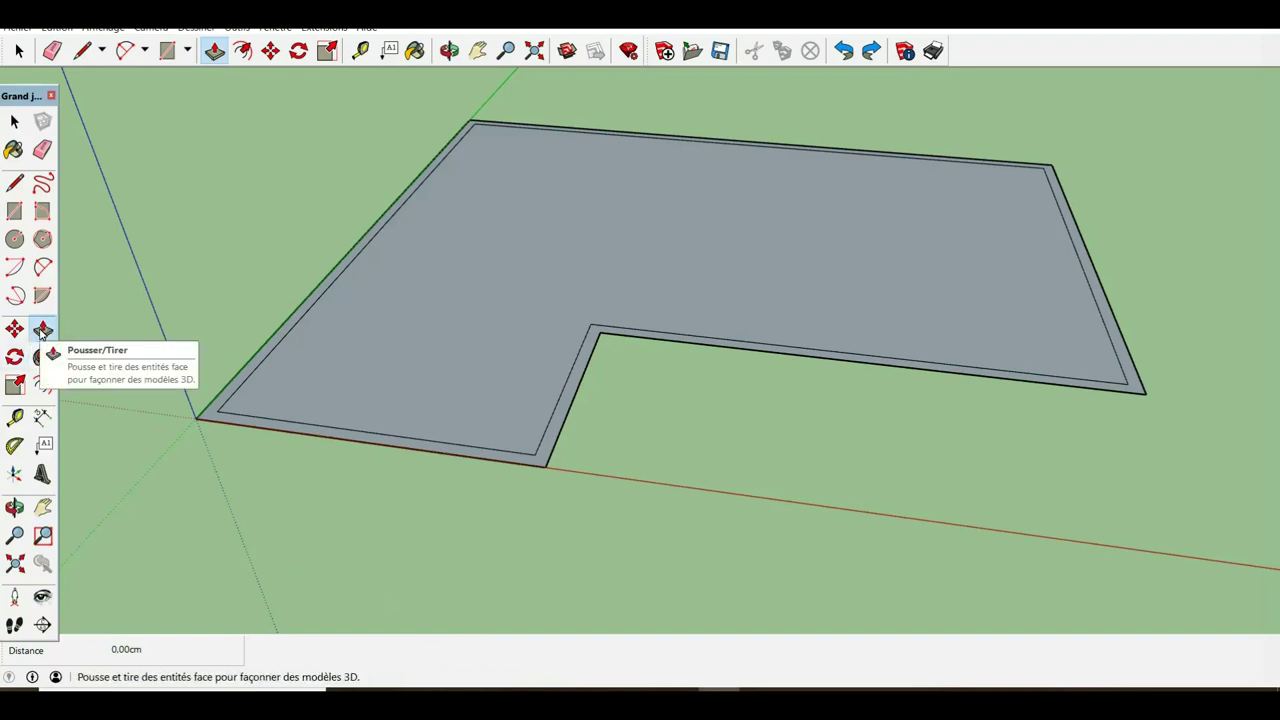
# - Push the 20 cm border strip up 80 cm to form the L-shaped walls
pyautogui.click(221, 421)
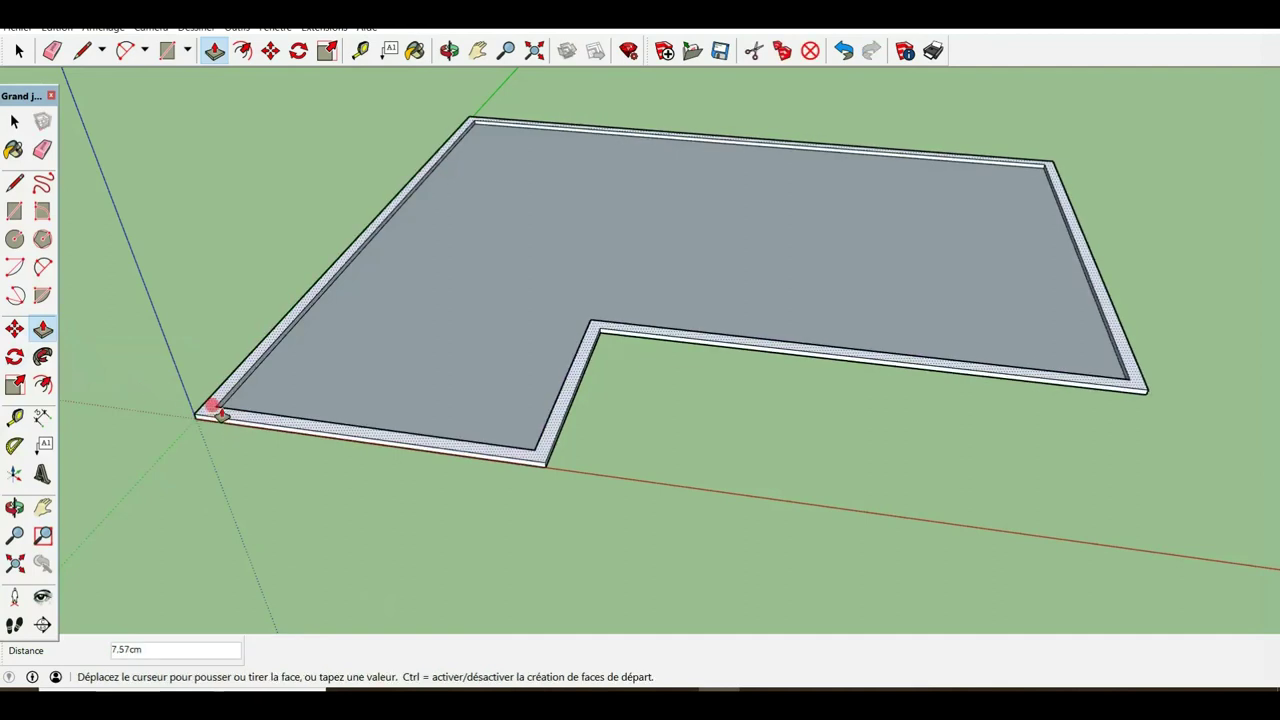
pyautogui.click(220, 283)
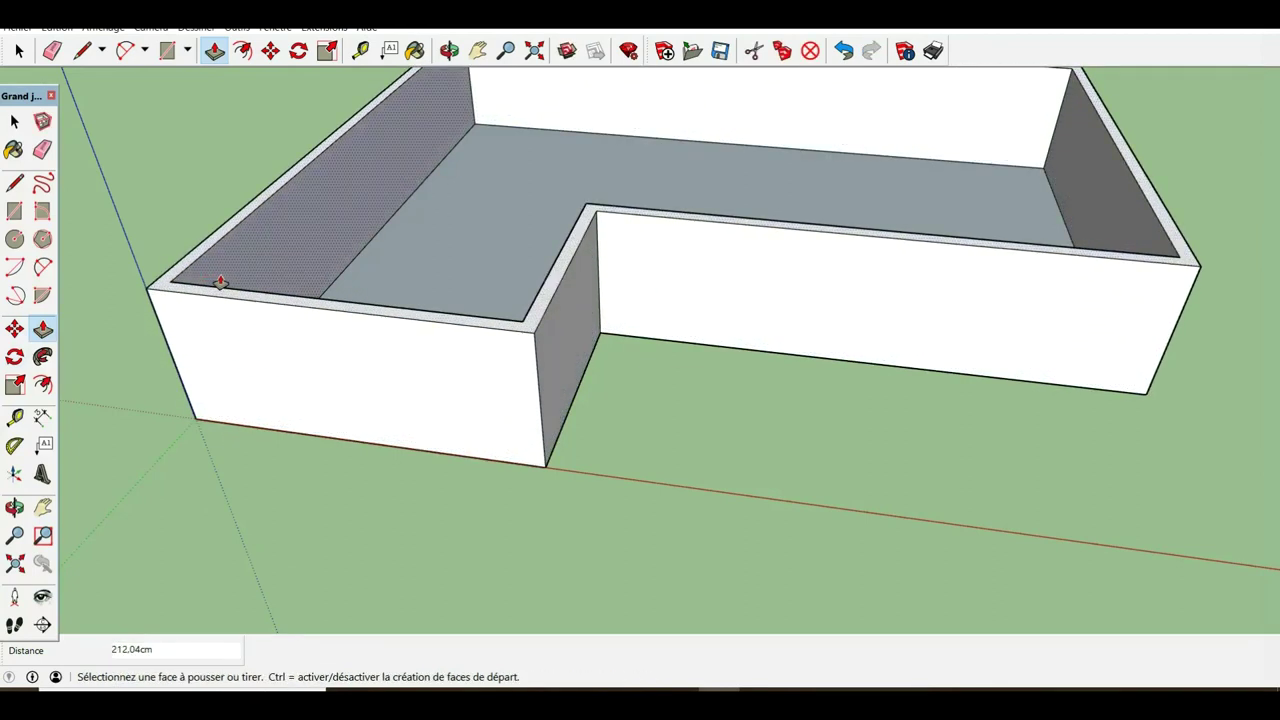
pyautogui.write('80')
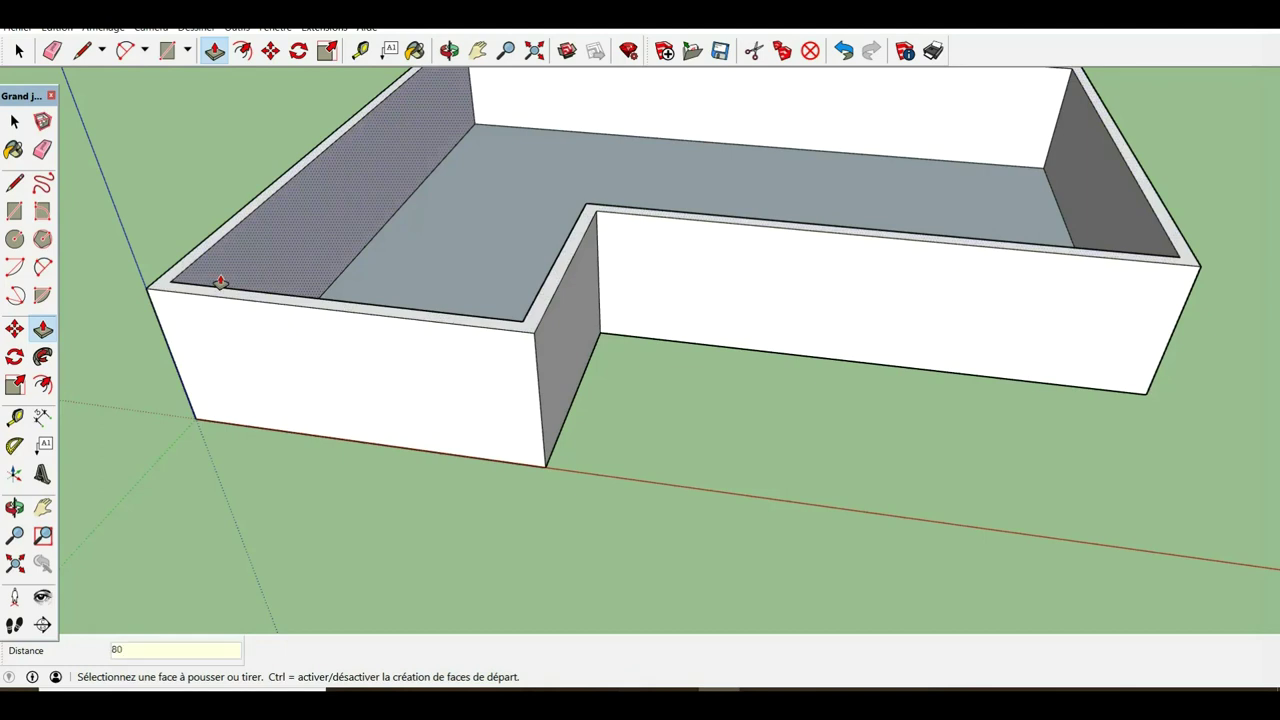
pyautogui.press('Return')
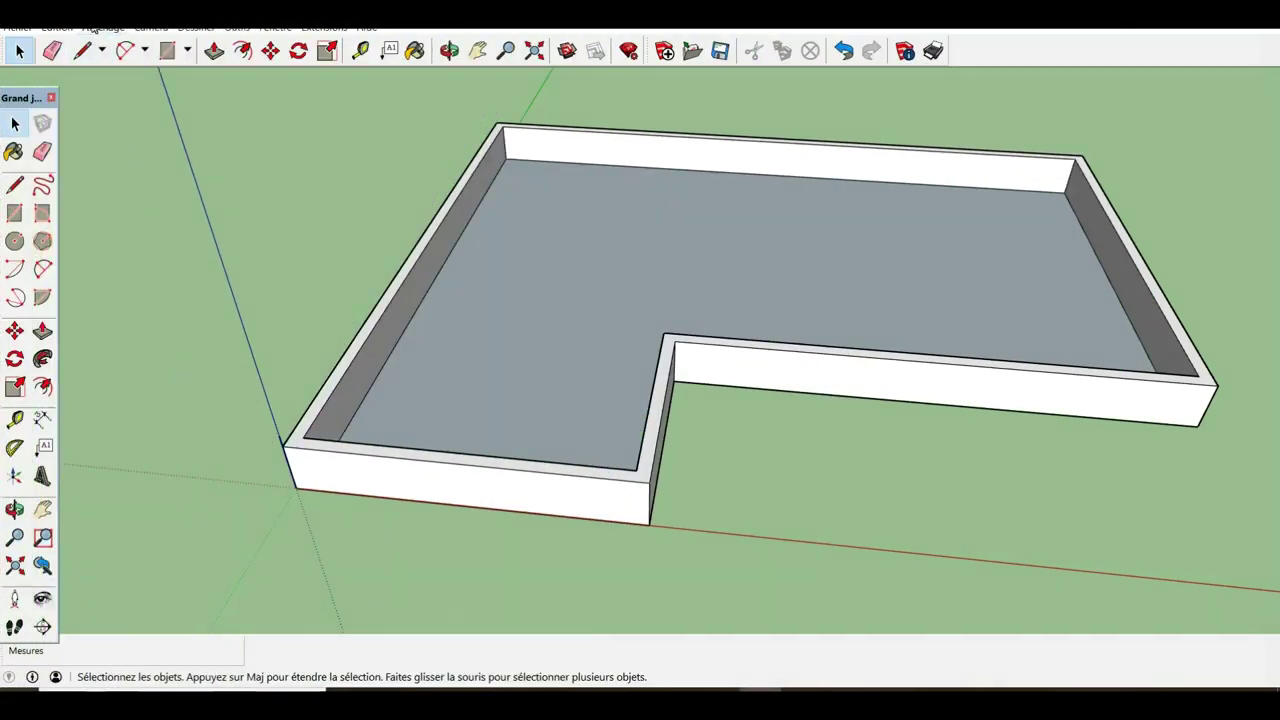
# - Add Scène 1 from the current view via Affichage > Animation > Ajouter une scène
pyautogui.click(108, 28)
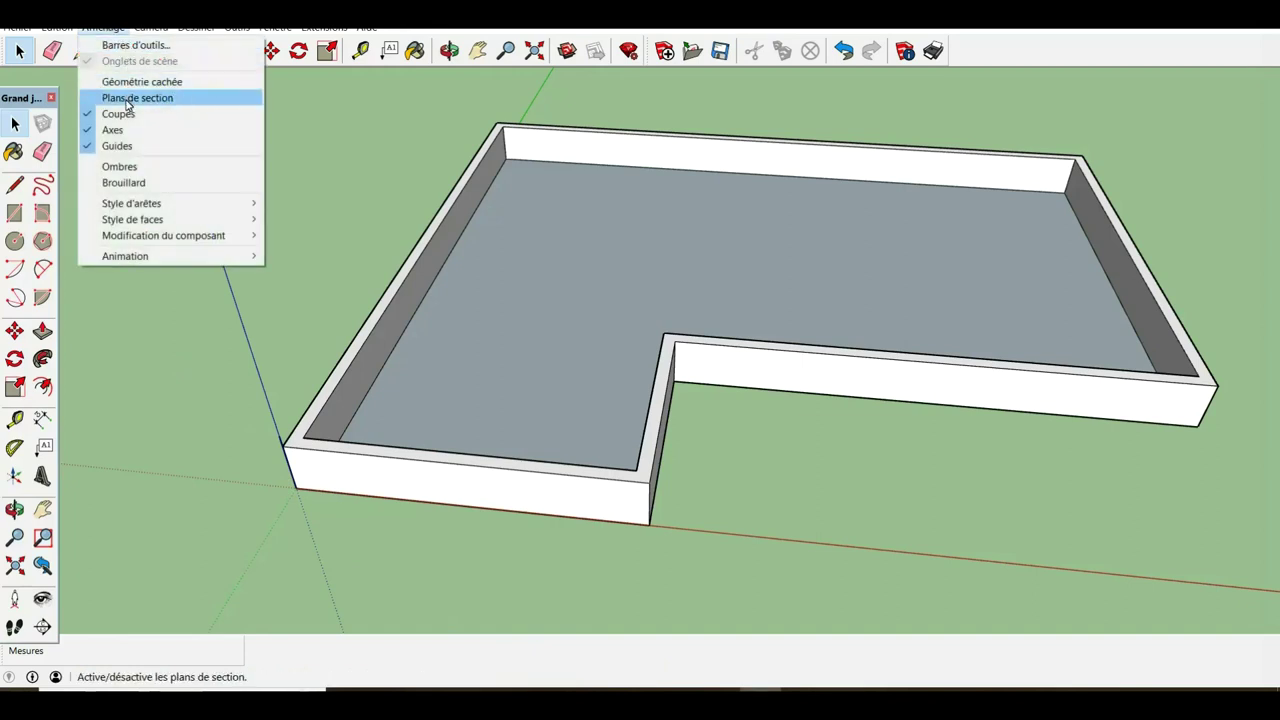
pyautogui.moveTo(125, 256)
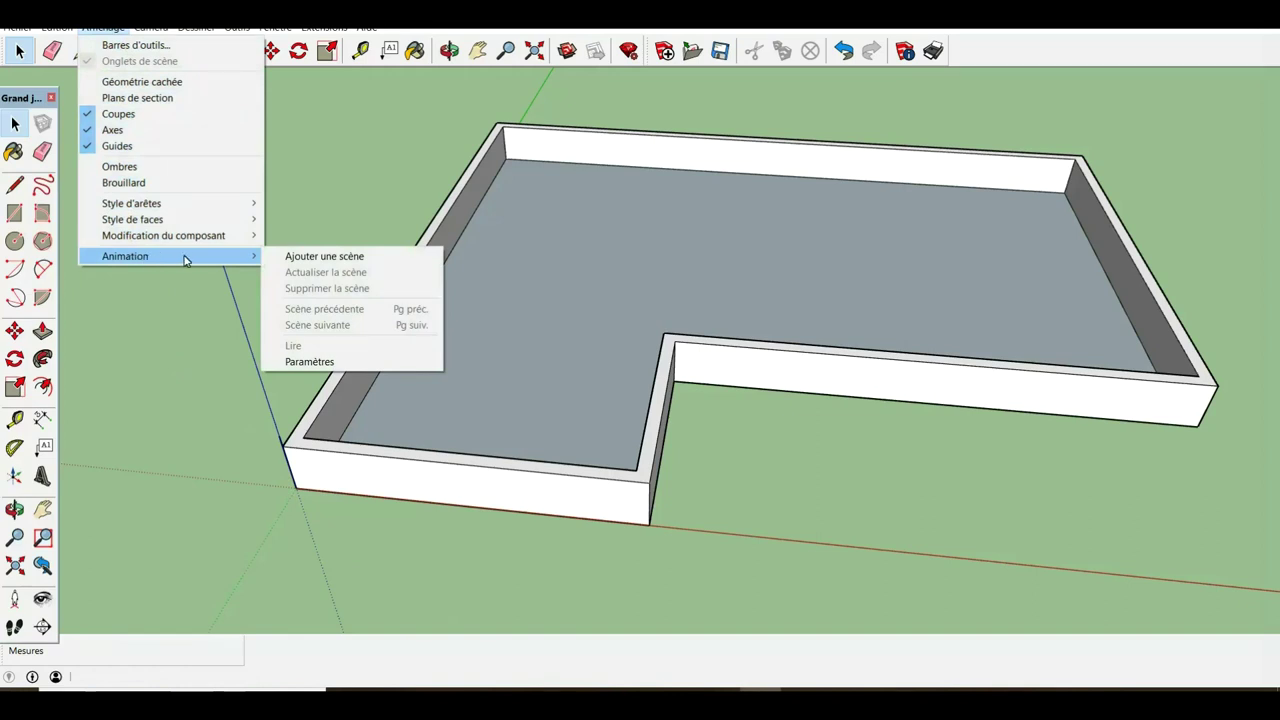
pyautogui.click(324, 256)
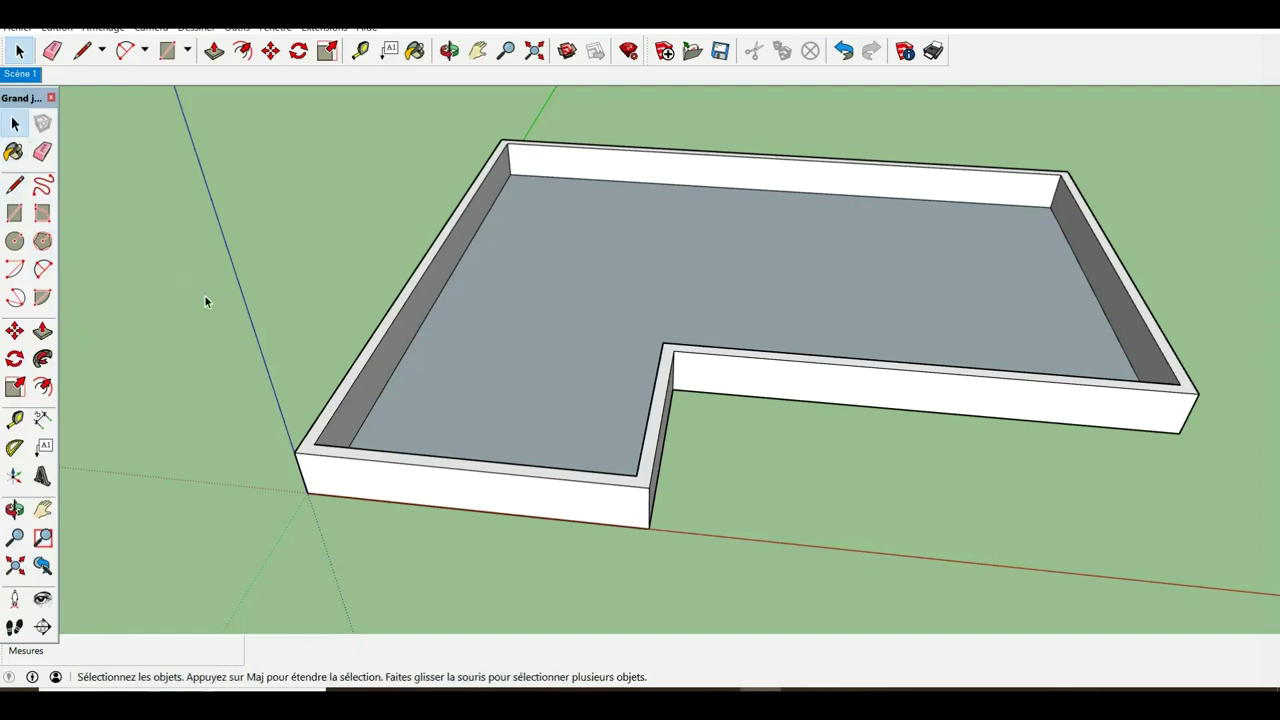
# - Select the top edges of the front, left, back and right walls and group them
pyautogui.click(356, 466)
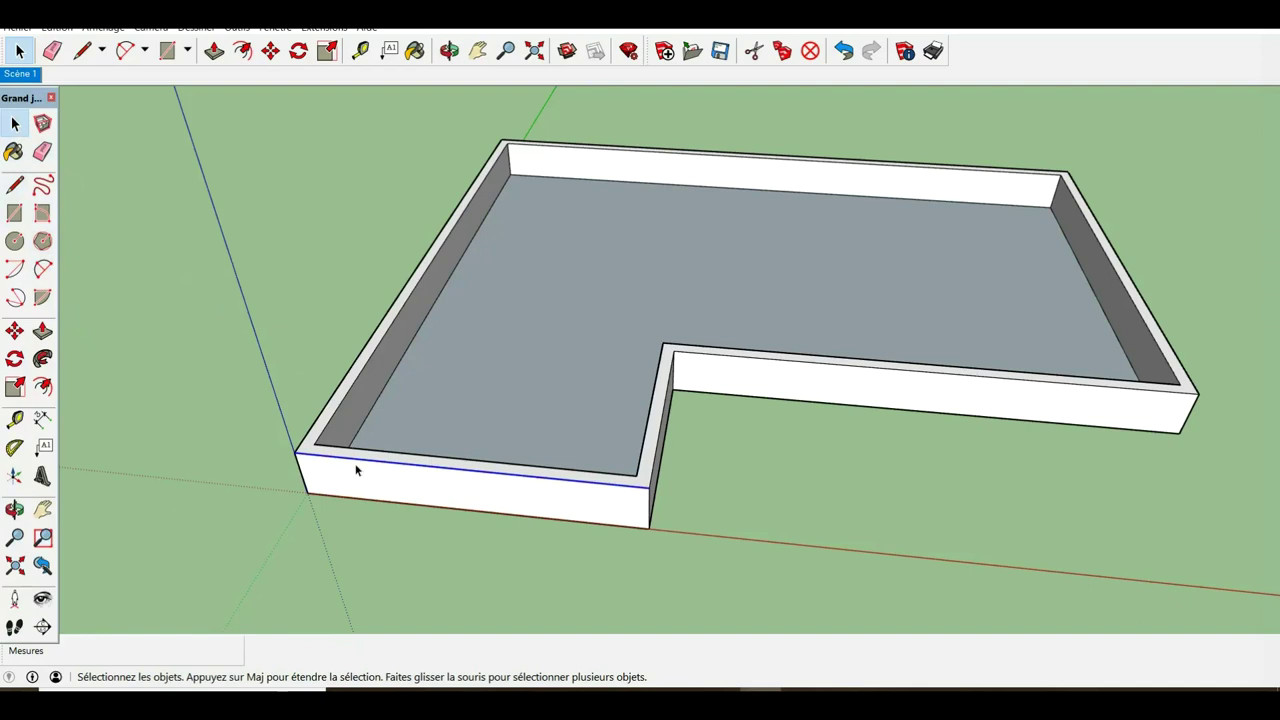
pyautogui.keyDown('shift'); pyautogui.click(349, 381); pyautogui.keyUp('shift')
pyautogui.keyDown('shift'); pyautogui.click(576, 148); pyautogui.keyUp('shift')
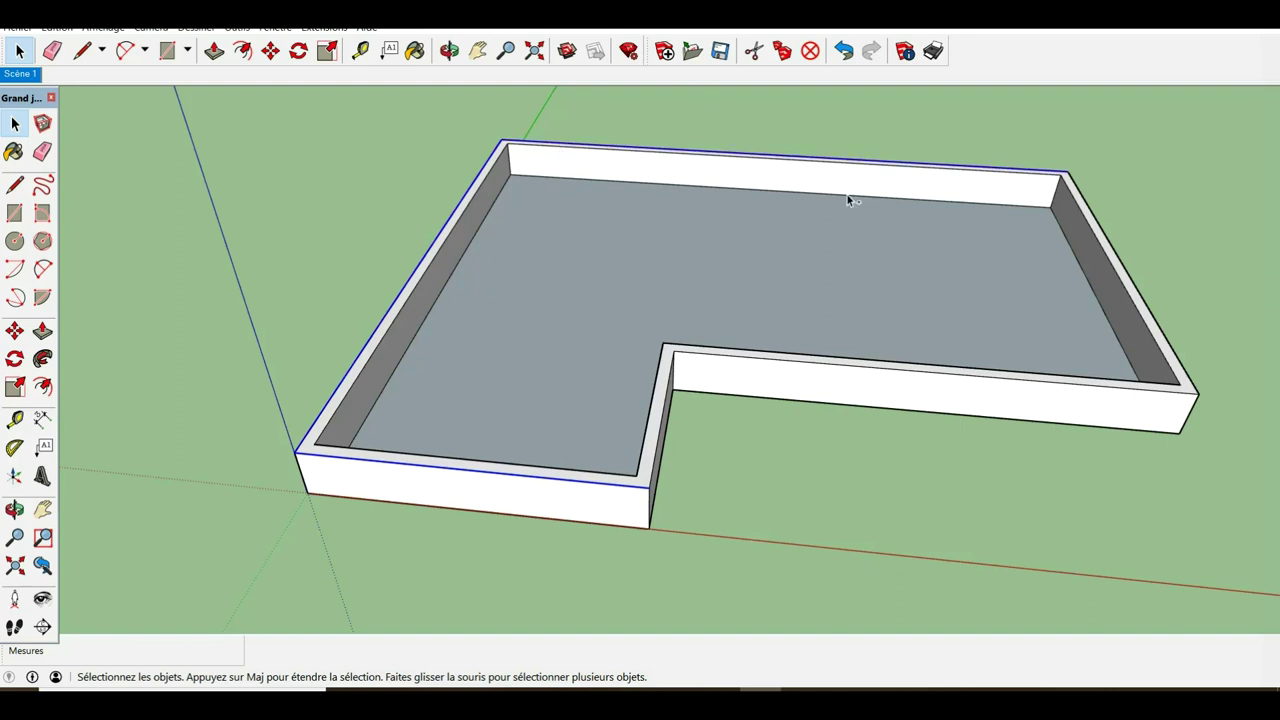
pyautogui.keyDown('shift'); pyautogui.click(1130, 276); pyautogui.keyUp('shift')
pyautogui.keyDown('shift'); pyautogui.click(907, 367); pyautogui.keyUp('shift')
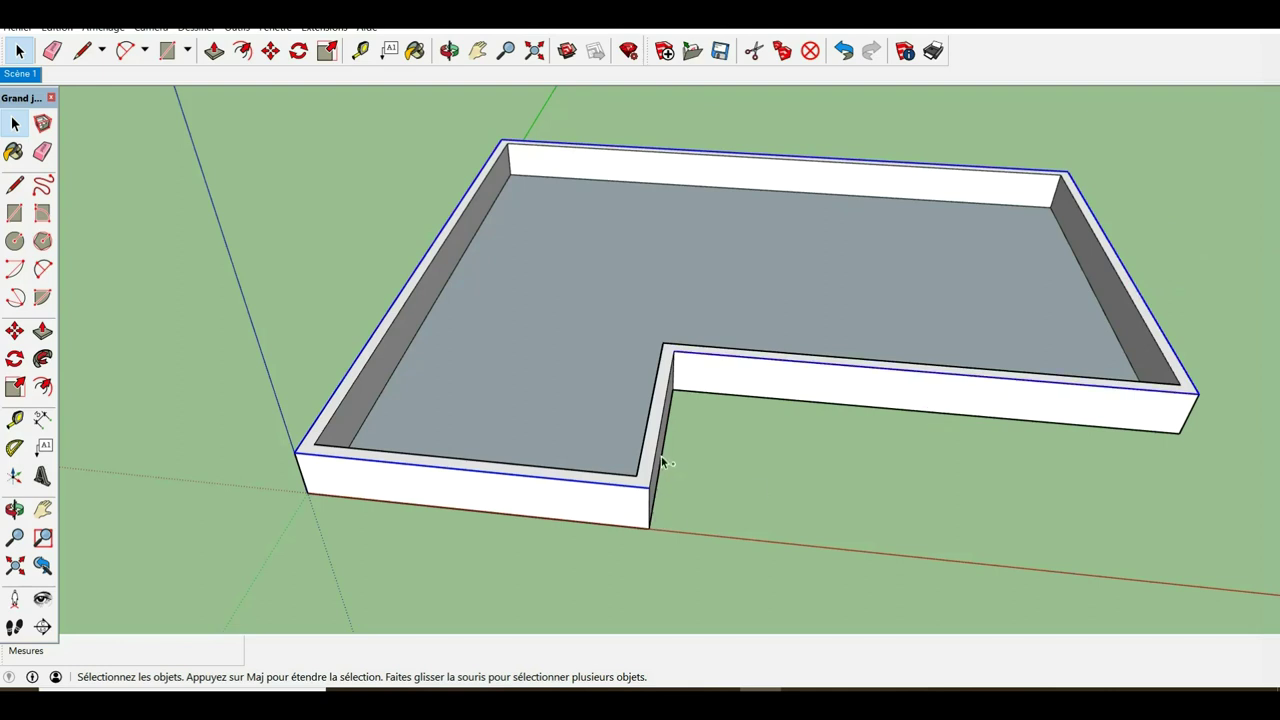
pyautogui.rightClick(658, 453)
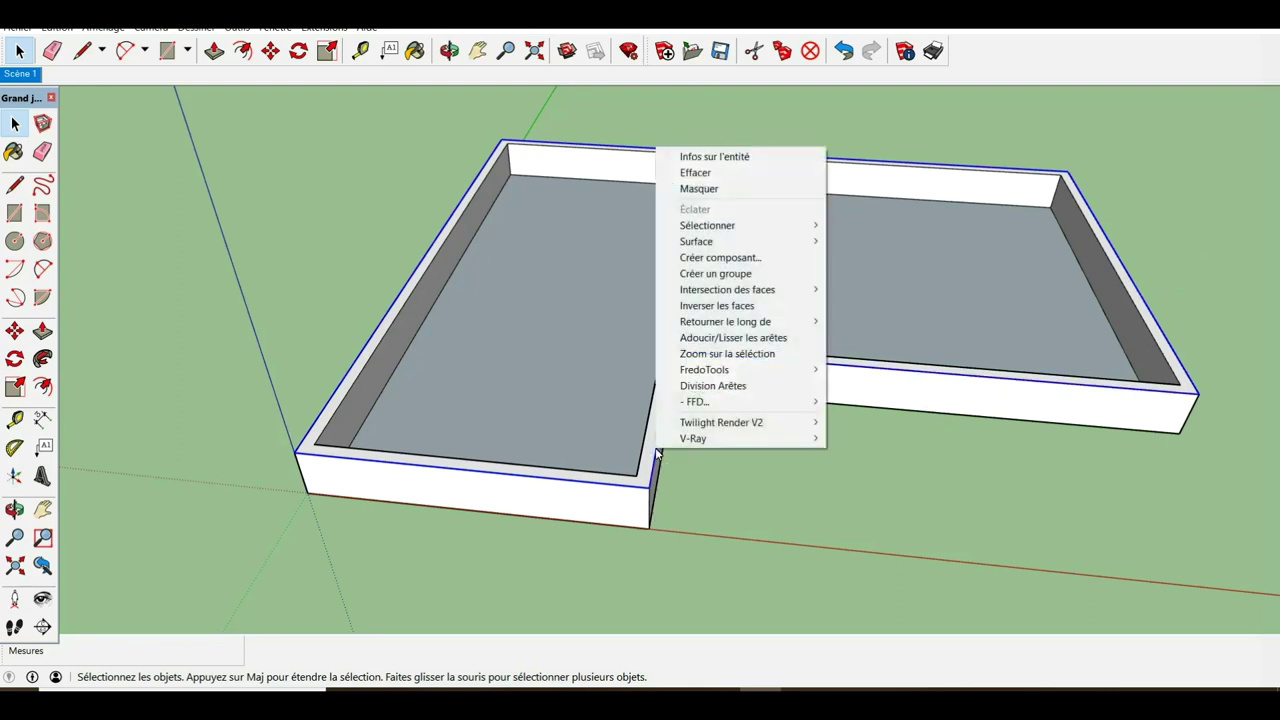
pyautogui.click(718, 274)
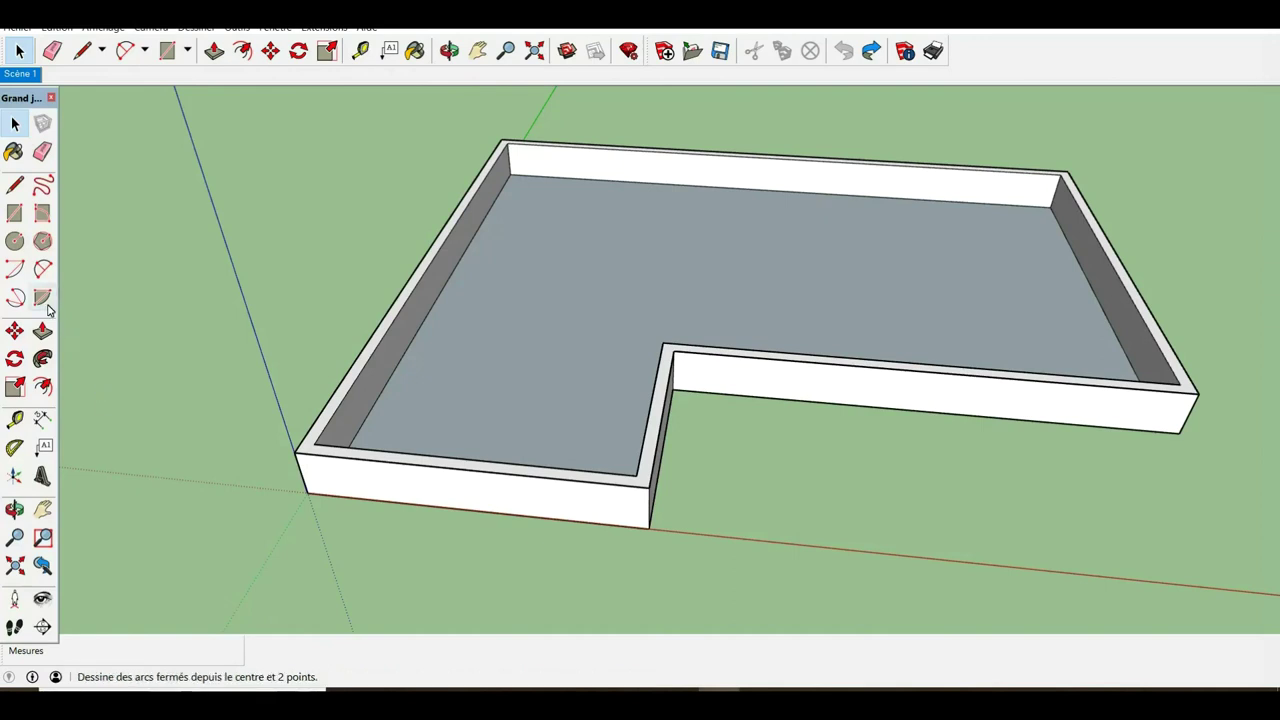
# - Move the grouped wall-top outline 3000 to the side, then pan and zoom out to see both
pyautogui.click(15, 331)
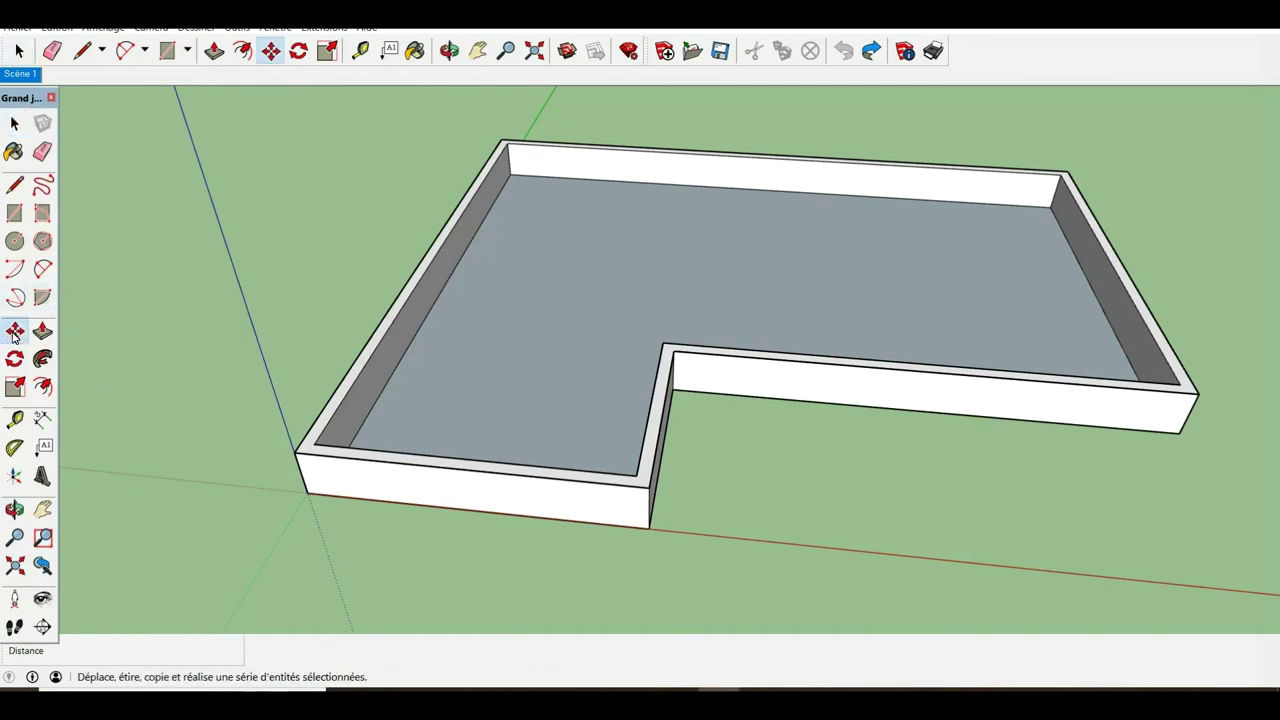
pyautogui.click(396, 472)
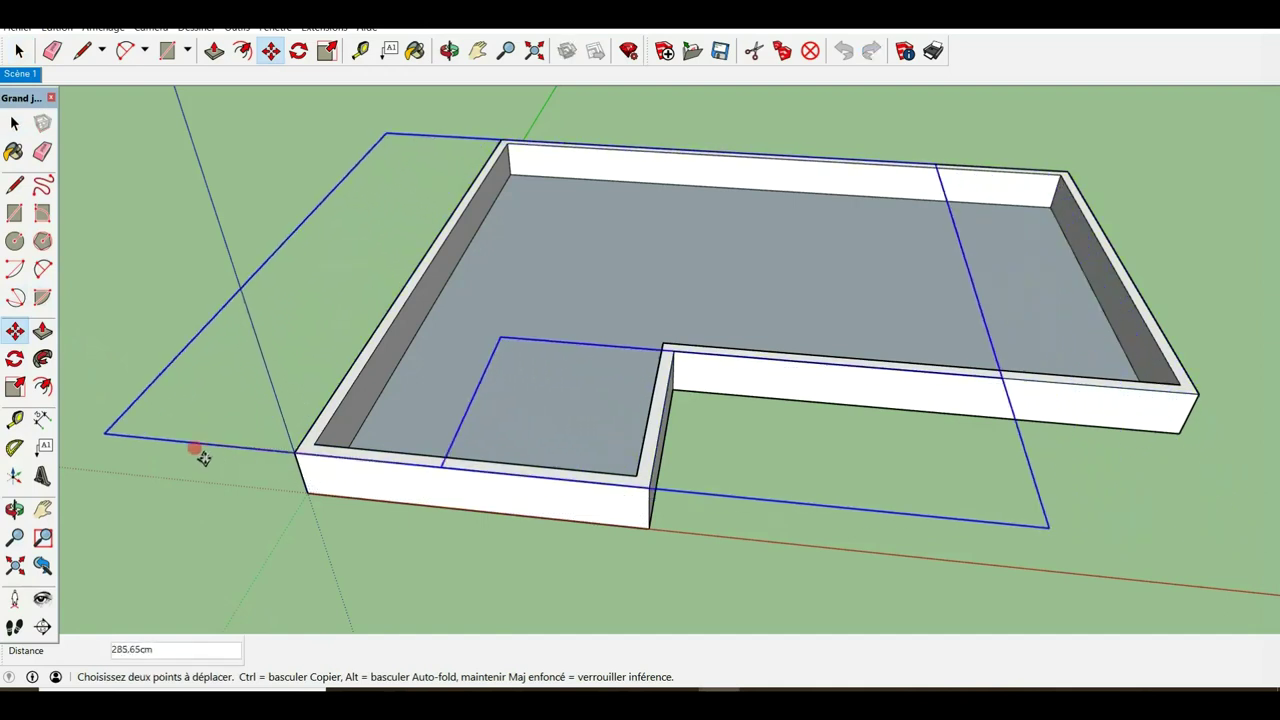
pyautogui.click(165, 447)
pyautogui.write('q')
pyautogui.write('3000')
pyautogui.press('Return')
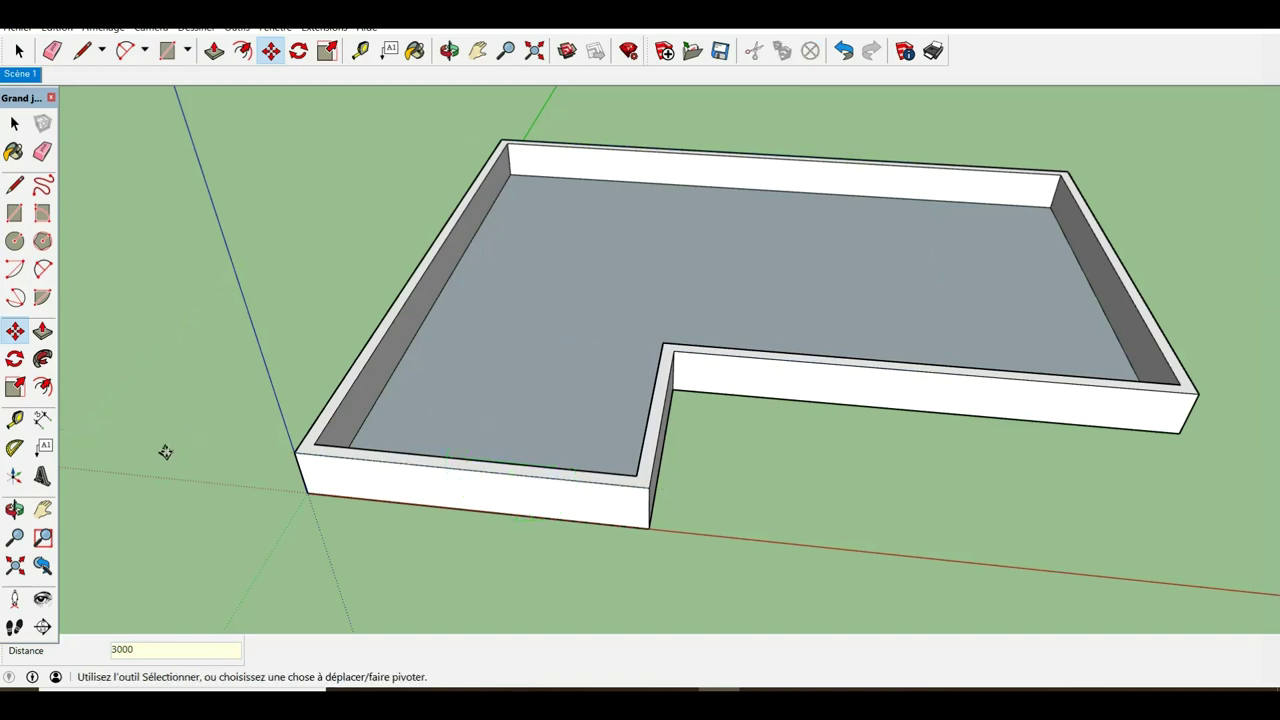
pyautogui.click(45, 511)
pyautogui.moveTo(183, 483)
pyautogui.mouseDown()
pyautogui.moveTo(449, 466)
pyautogui.moveTo(435, 437)
pyautogui.moveTo(634, 450)
pyautogui.mouseUp()
pyautogui.scroll(-2, 451, 466)
pyautogui.scroll(-2, 455, 462)
pyautogui.scroll(-2, 455, 462)
pyautogui.scroll(-2, 450, 458)
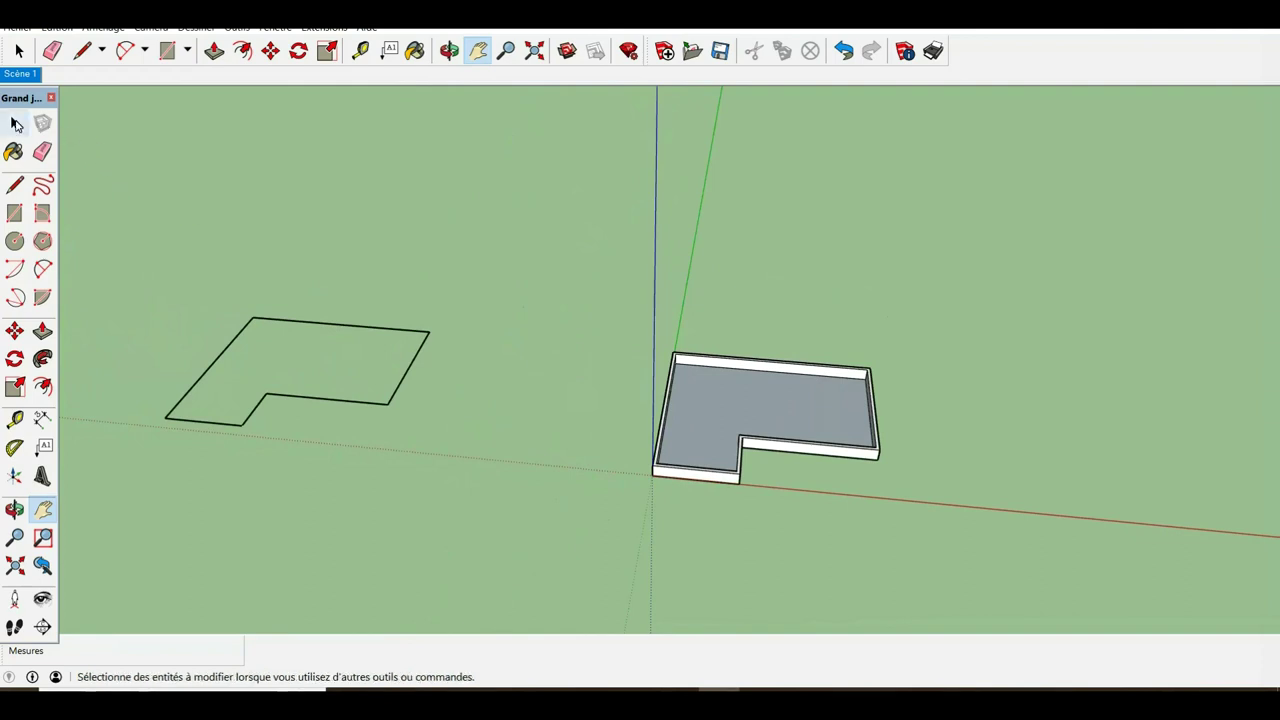
# - Select the detached L-shaped outline group and explode it into loose edges
pyautogui.click(17, 122)
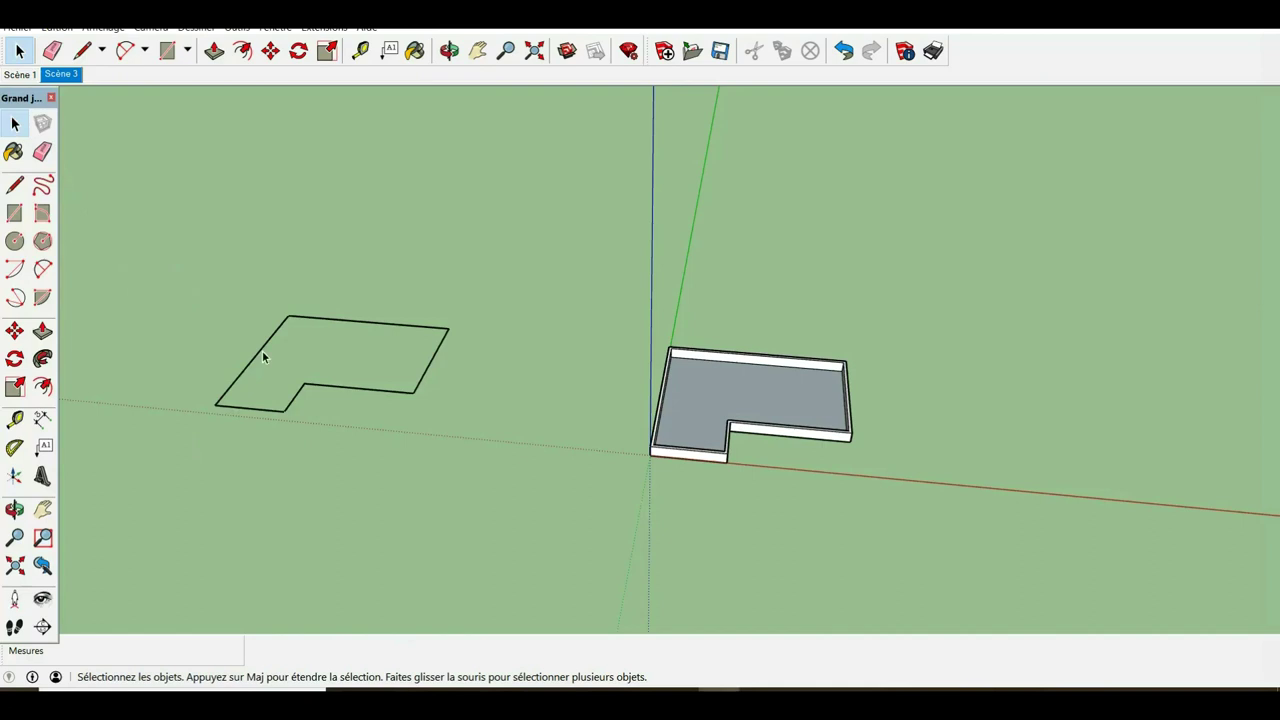
pyautogui.tripleClick(354, 397)
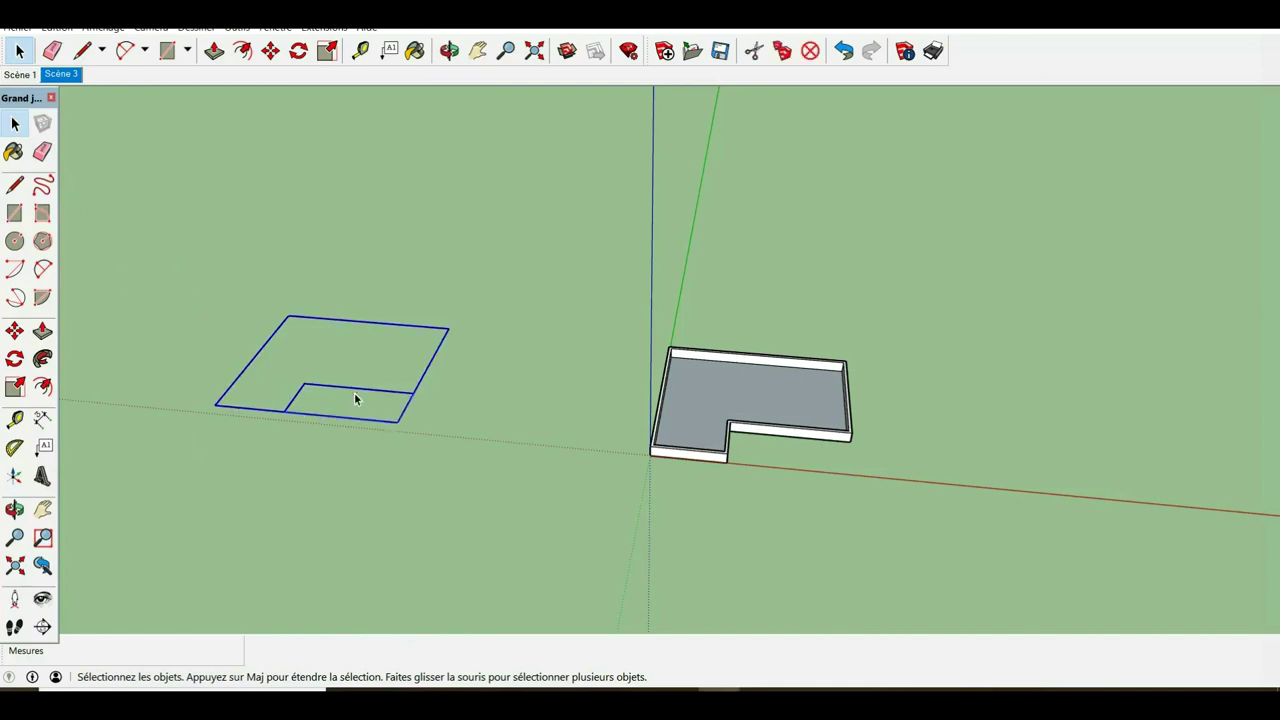
pyautogui.rightClick(354, 397)
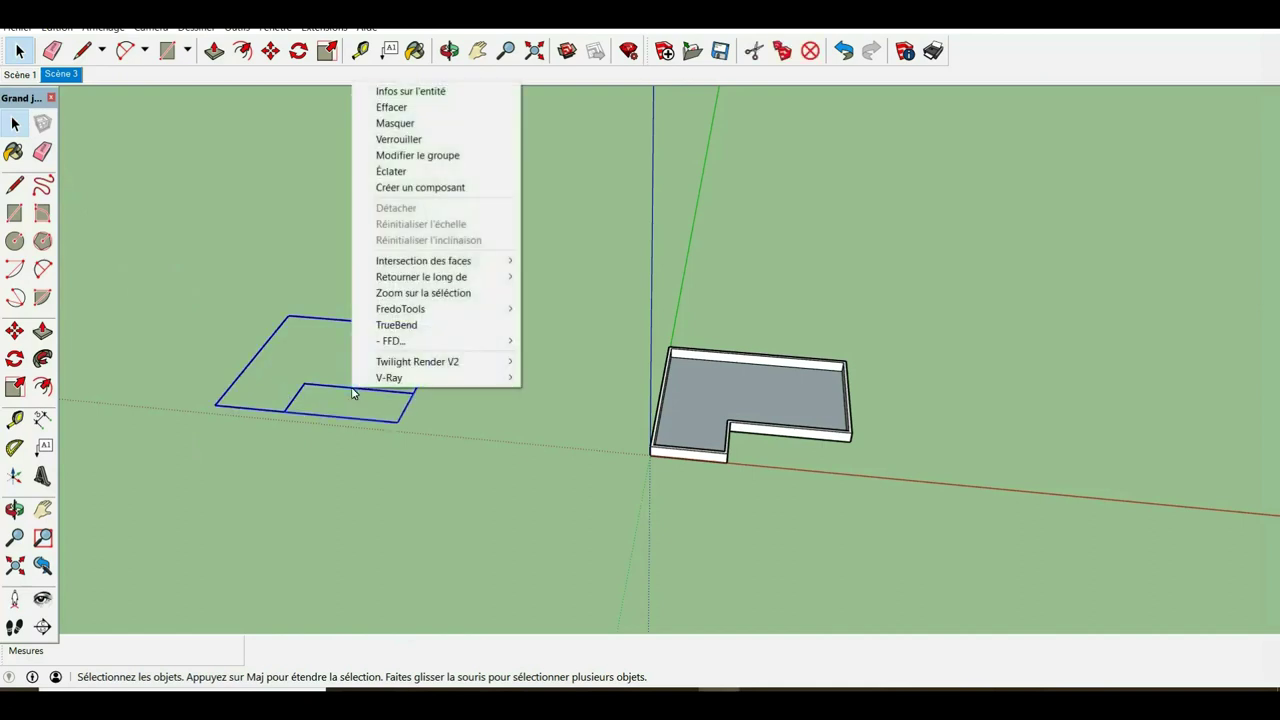
pyautogui.click(433, 176)
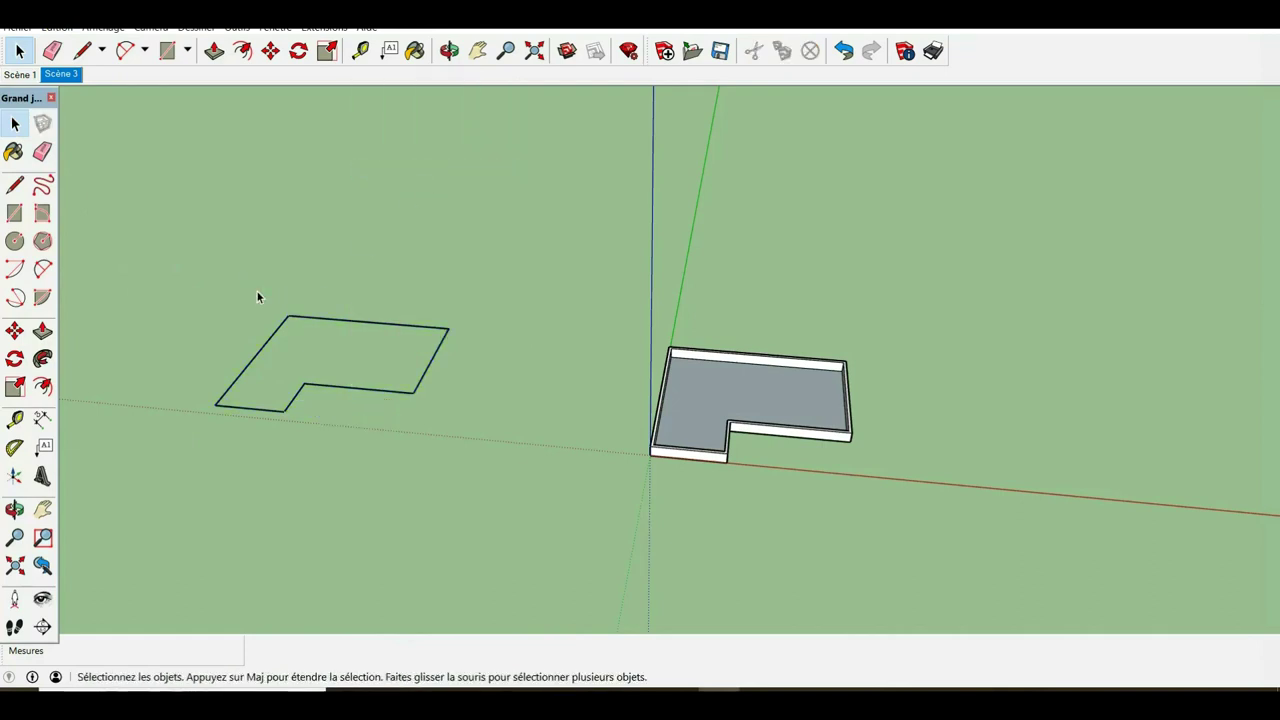
# - Retrace the outline's top edge corner to corner so the L-shape fills in as a face
pyautogui.click(14, 186)
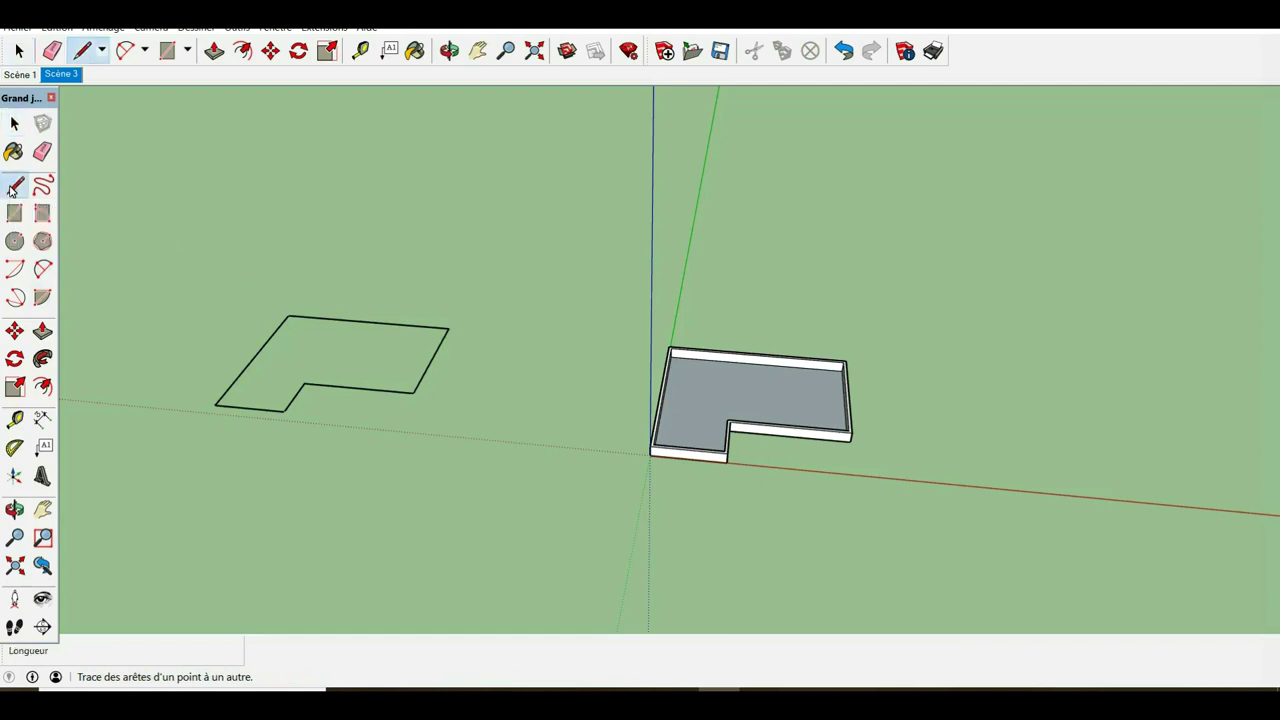
pyautogui.click(288, 316)
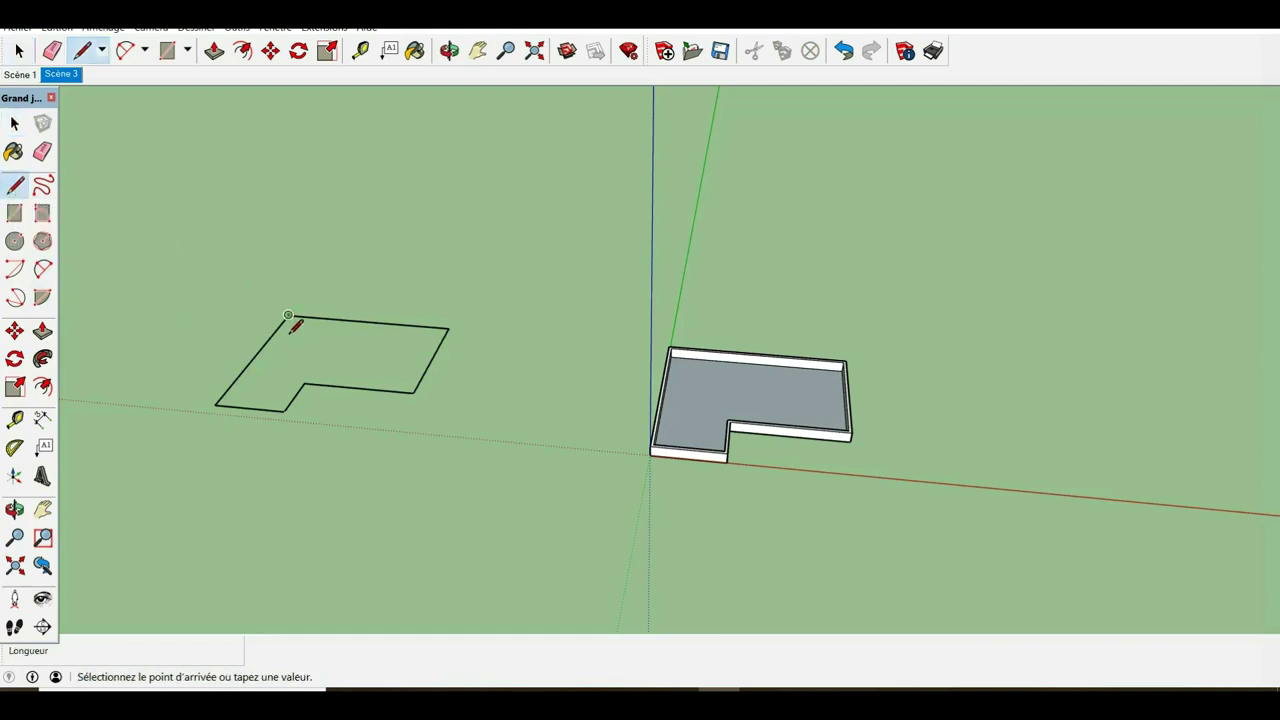
pyautogui.click(446, 330)
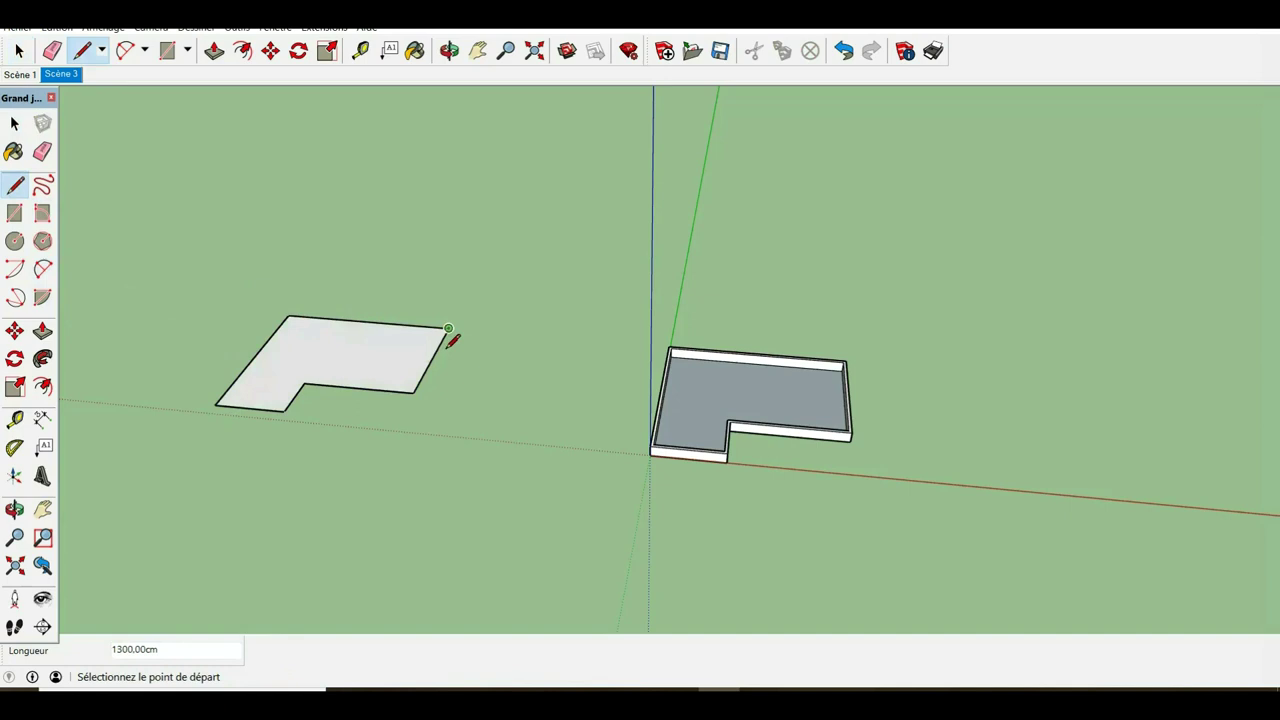
pyautogui.press('space')
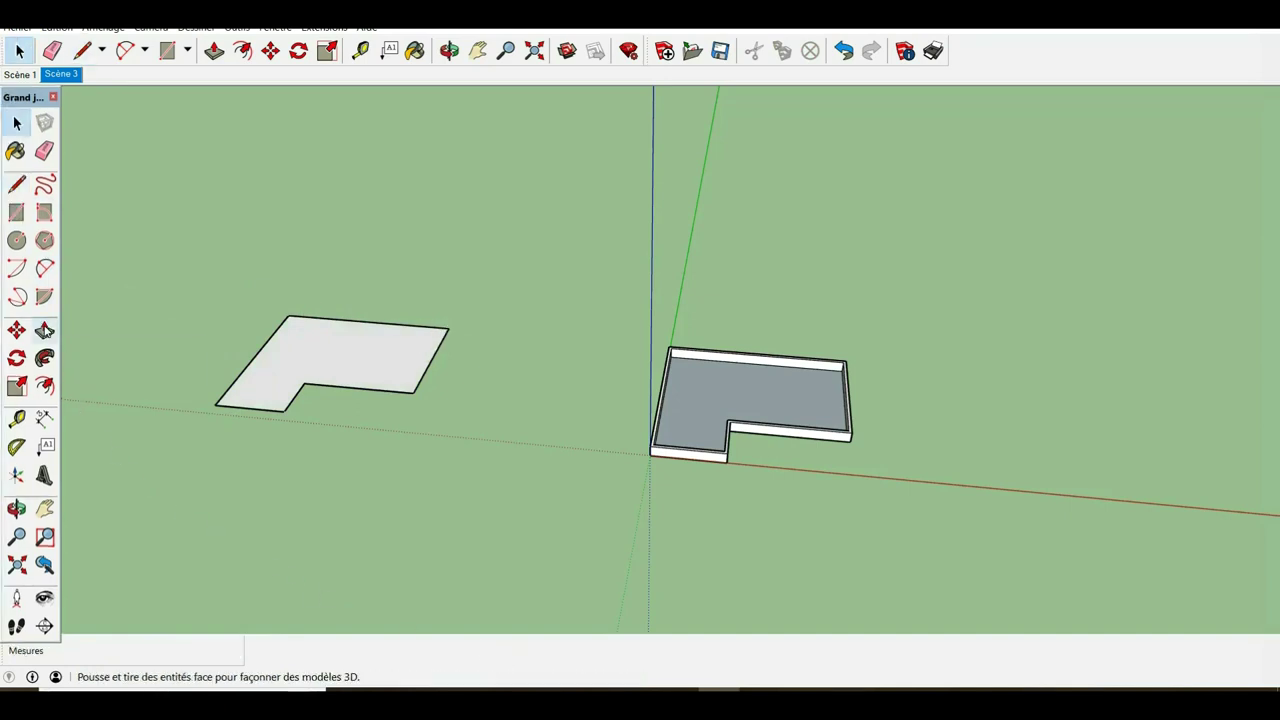
# - Pull the detached L-shaped face up 20 cm into a solid slab
pyautogui.click(44, 330)
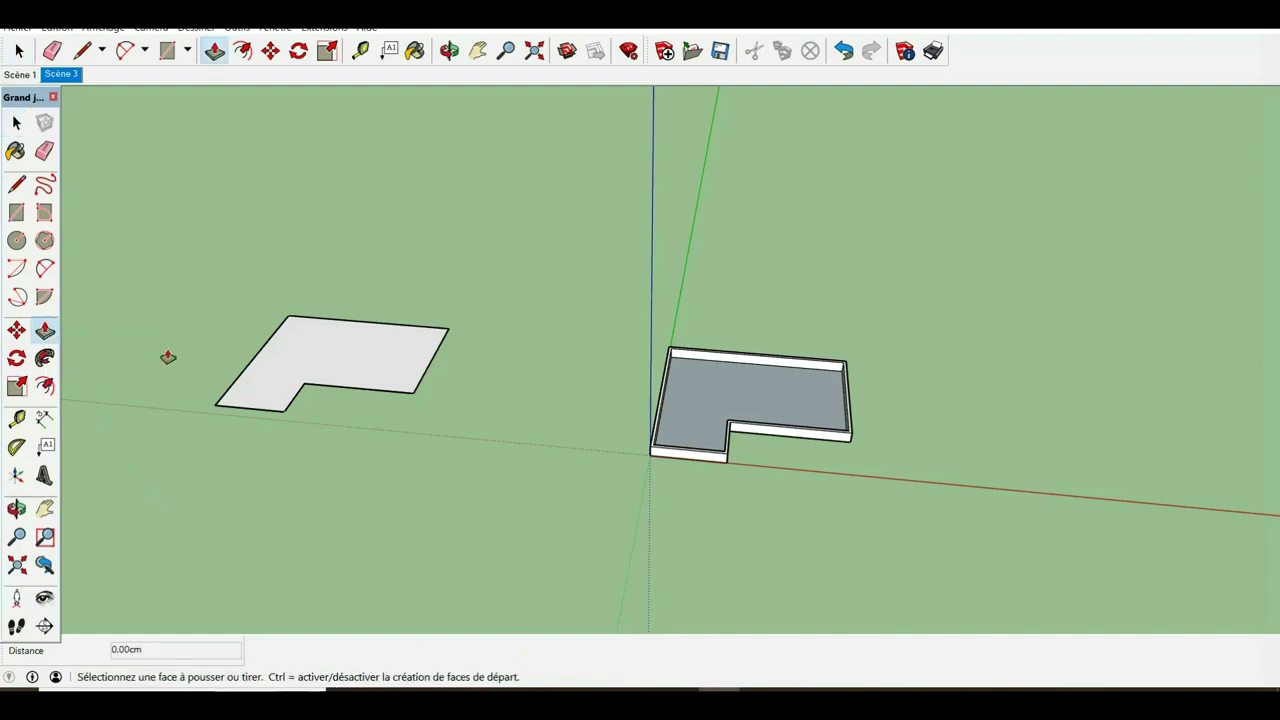
pyautogui.click(317, 365)
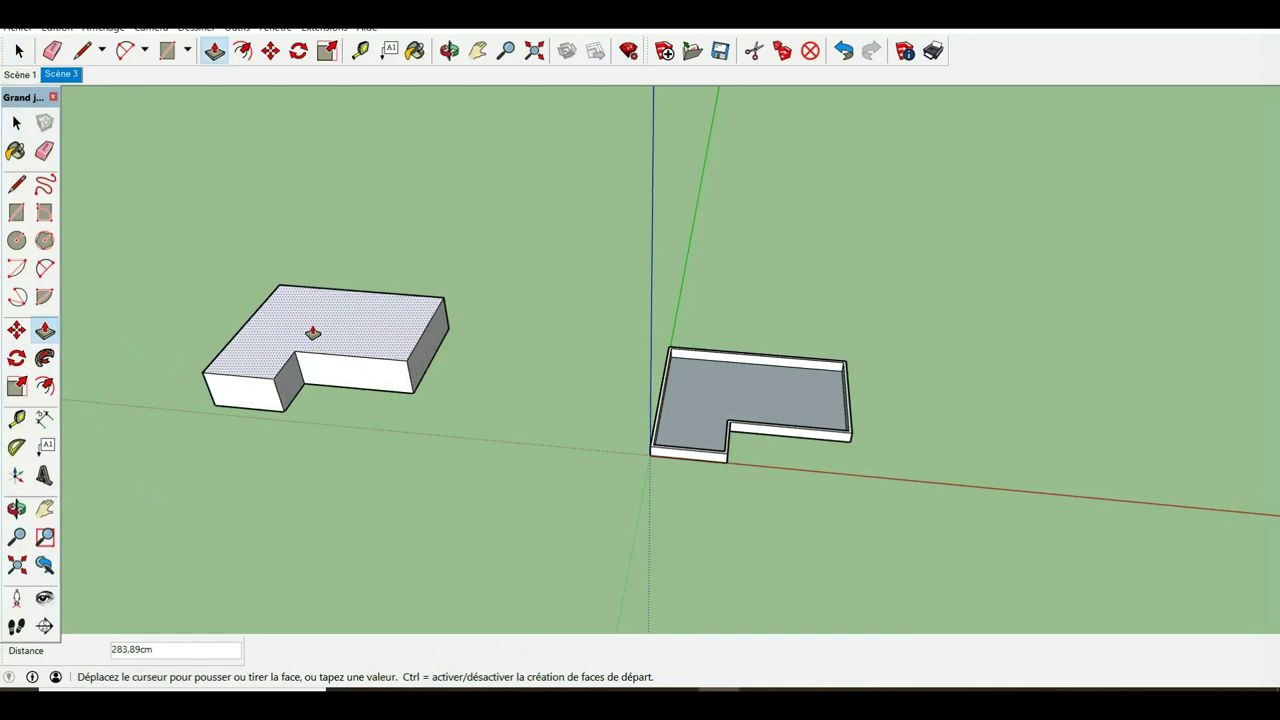
pyautogui.write('20')
pyautogui.press('Return')
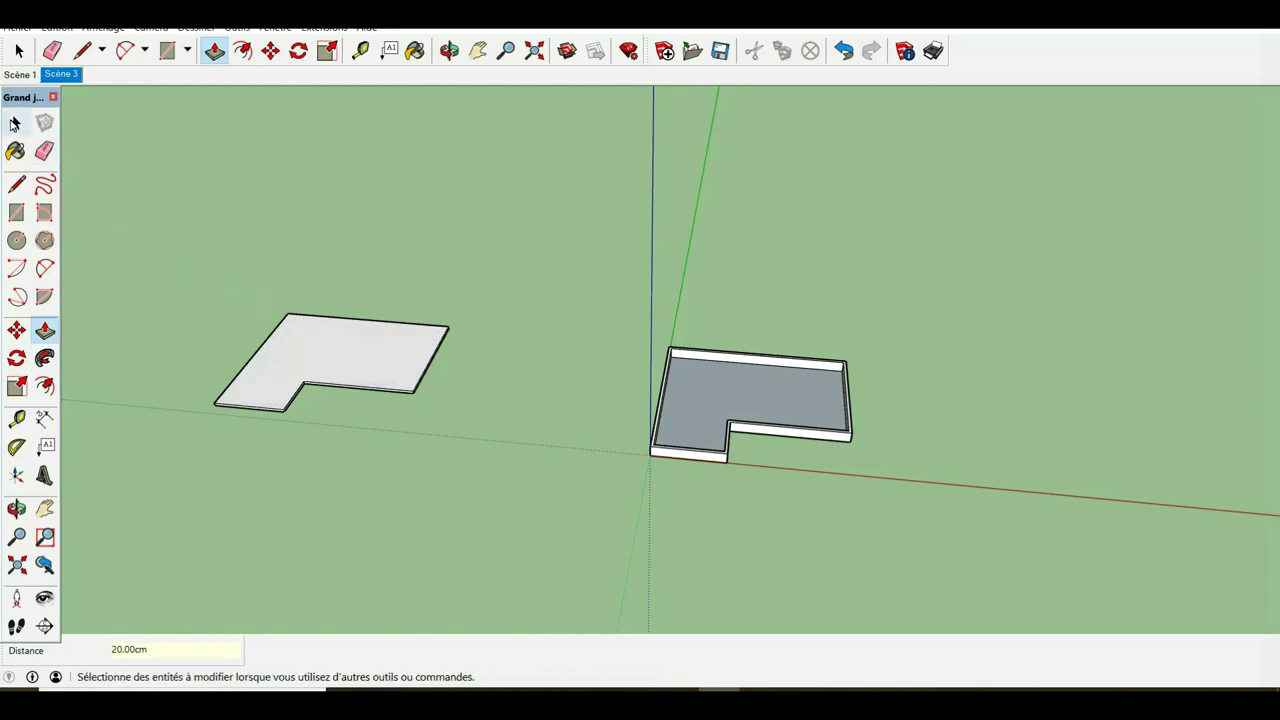
pyautogui.click(14, 123)
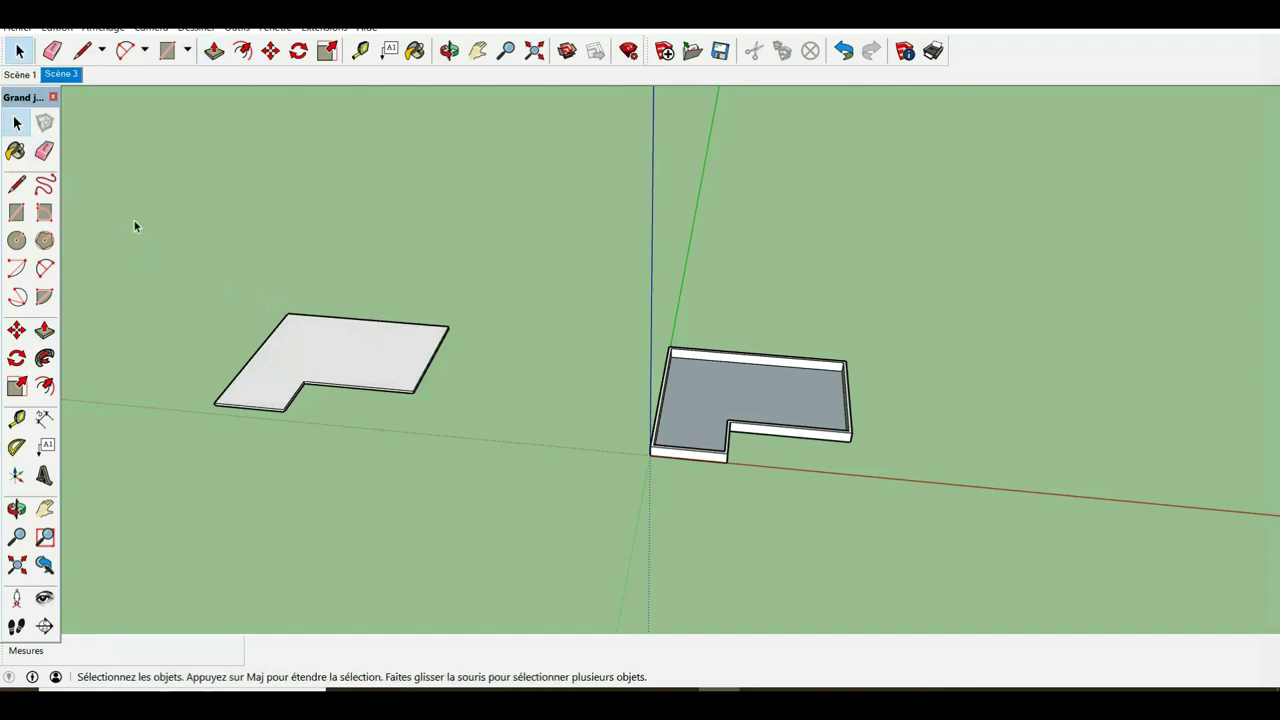
# - Box-select the whole left L-shaped slab and make it into a group
pyautogui.moveTo(143, 275)
pyautogui.mouseDown()
pyautogui.moveTo(492, 425)
pyautogui.moveTo(537, 463)
pyautogui.mouseUp()
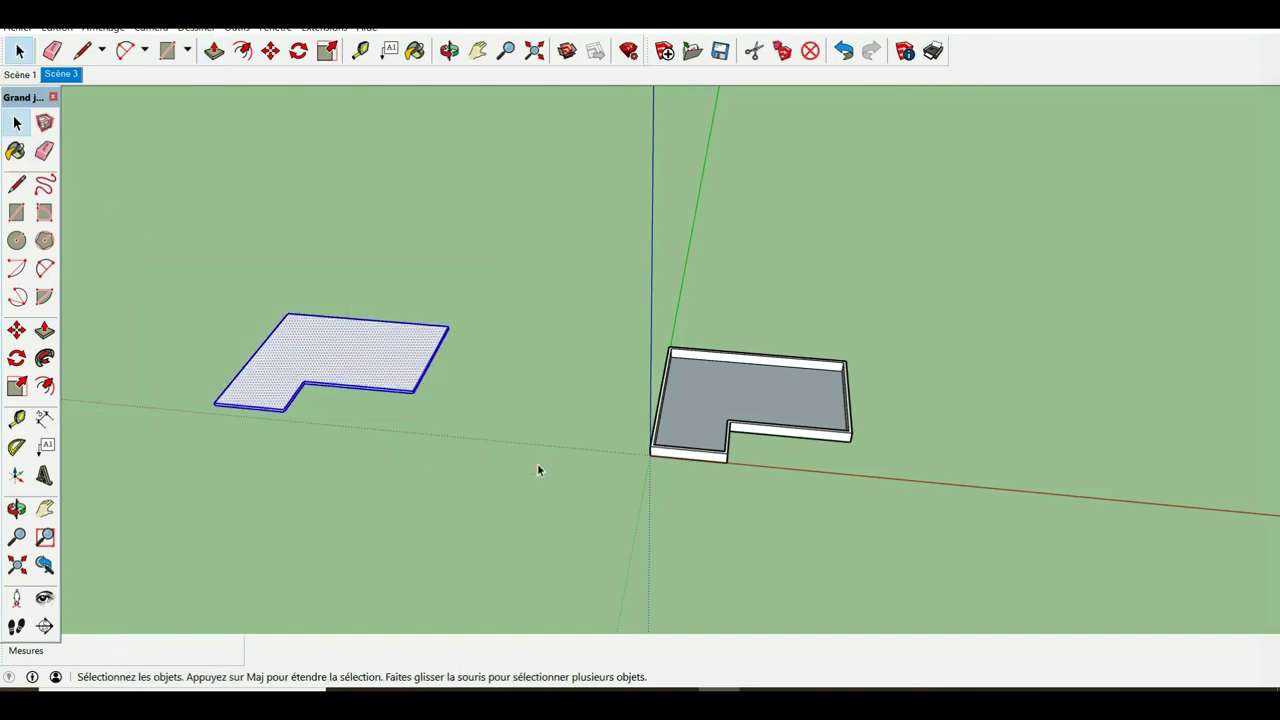
pyautogui.rightClick(431, 364)
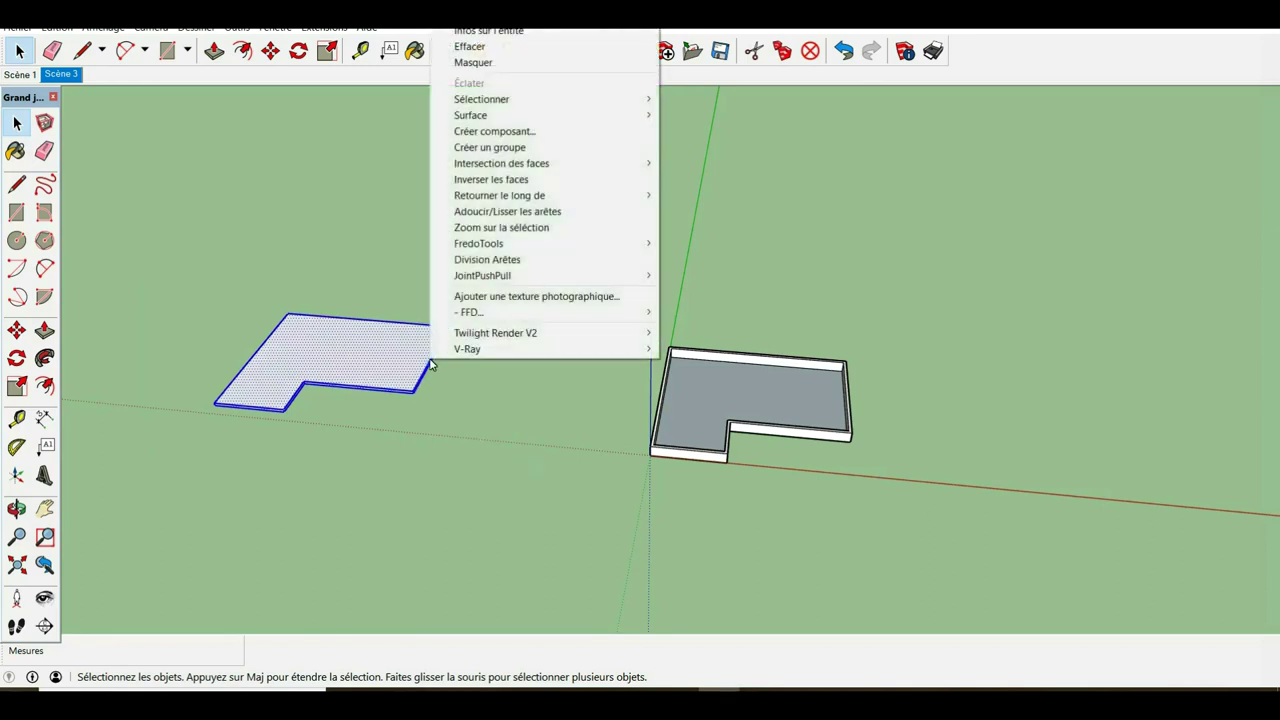
pyautogui.click(497, 149)
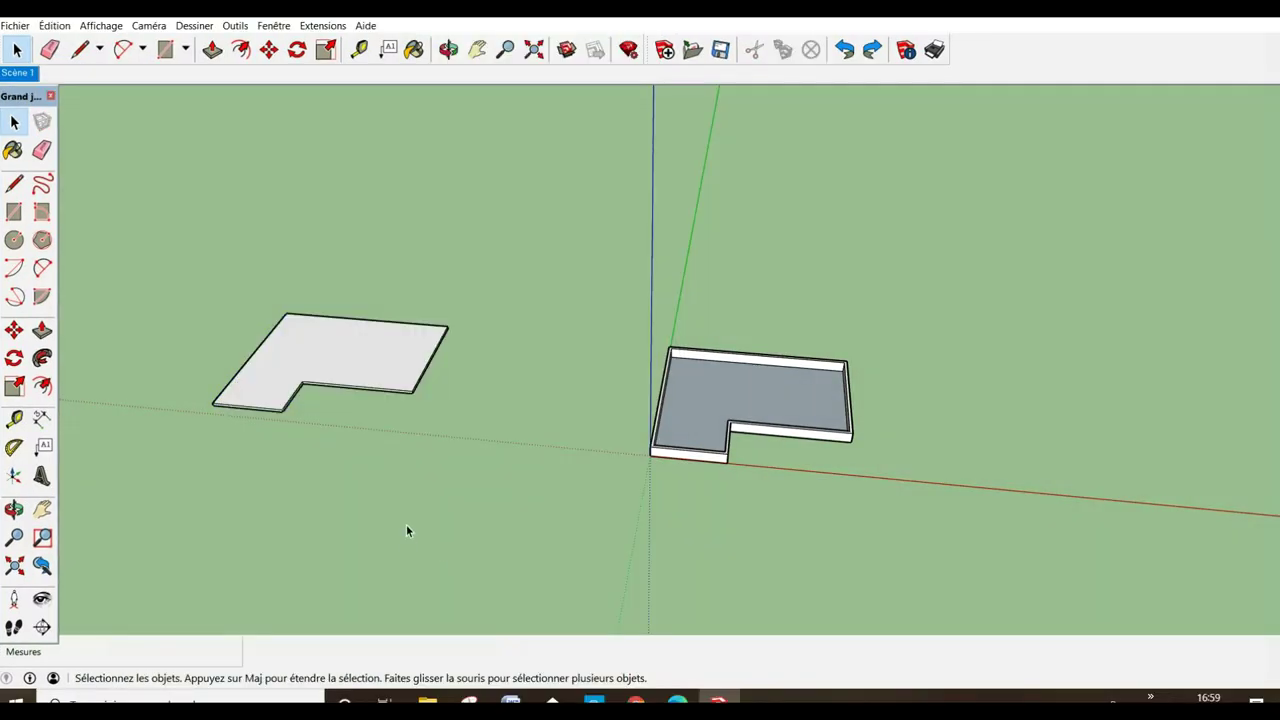
# - Move the grouped slab by its corner onto the corner of the walls
pyautogui.scroll(2, 411, 472)
pyautogui.scroll(2, 408, 420)
pyautogui.scroll(1, 408, 410)
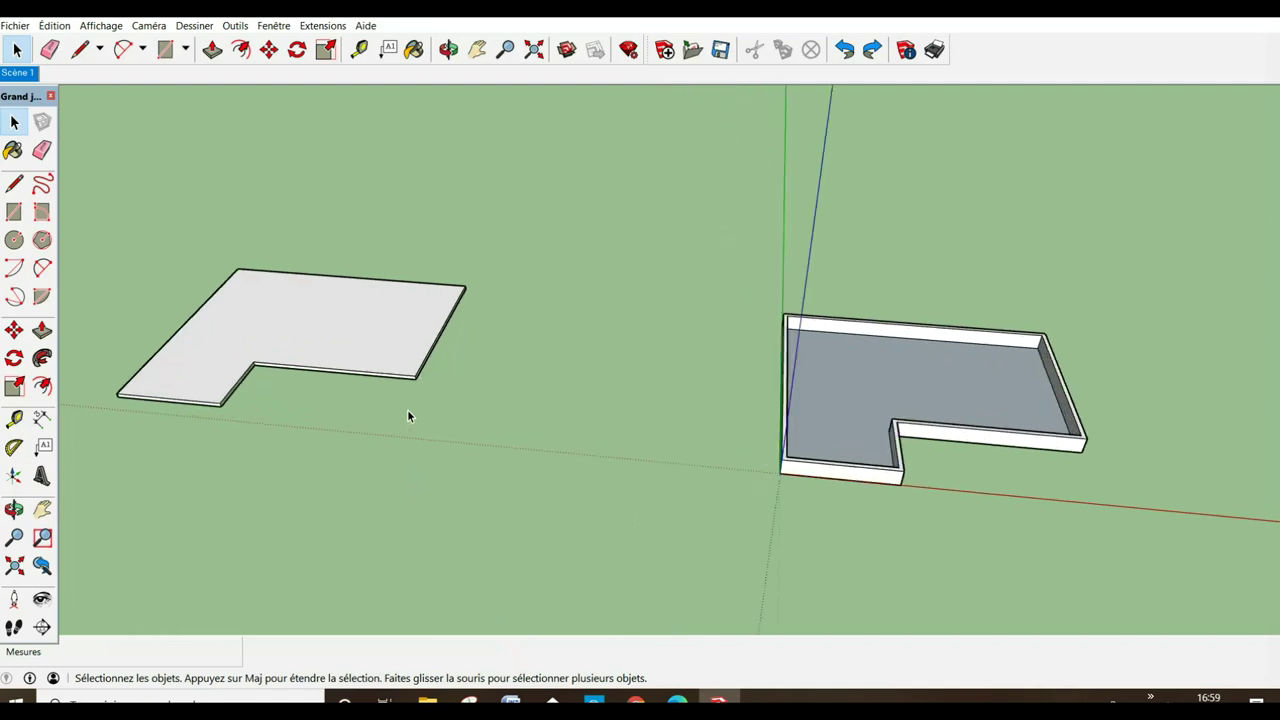
pyautogui.scroll(1, 407, 416)
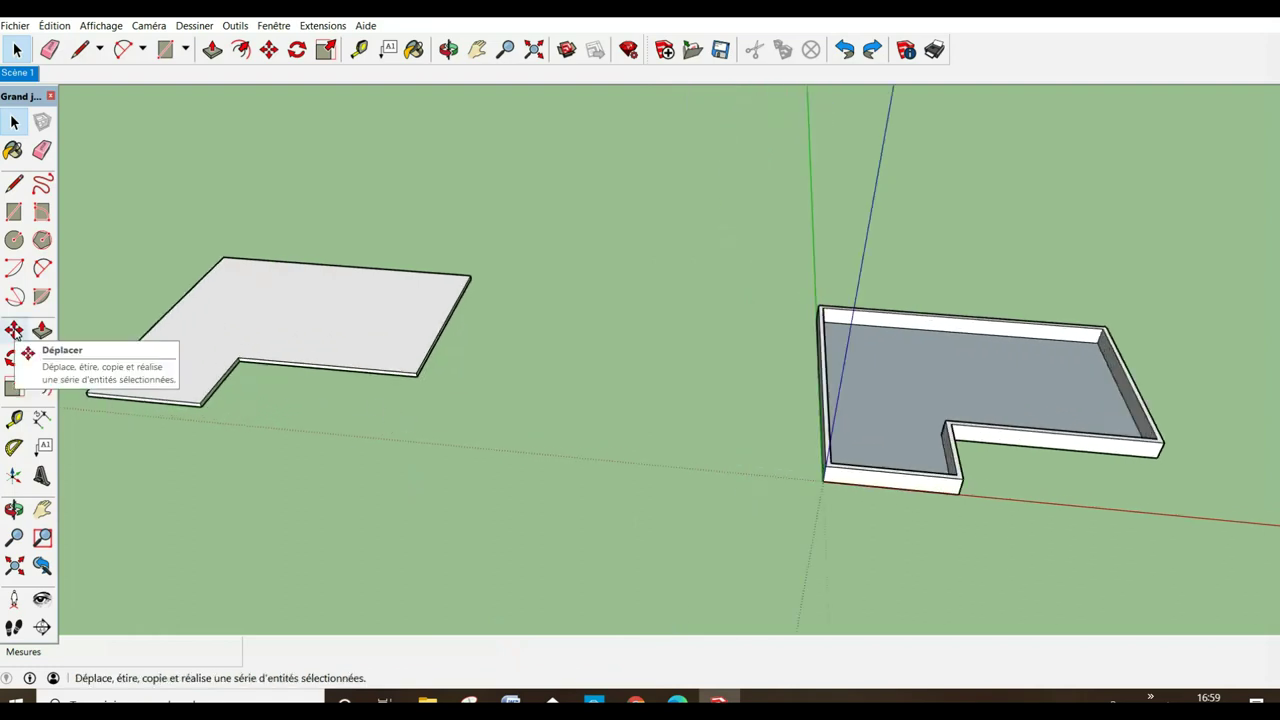
pyautogui.click(15, 333)
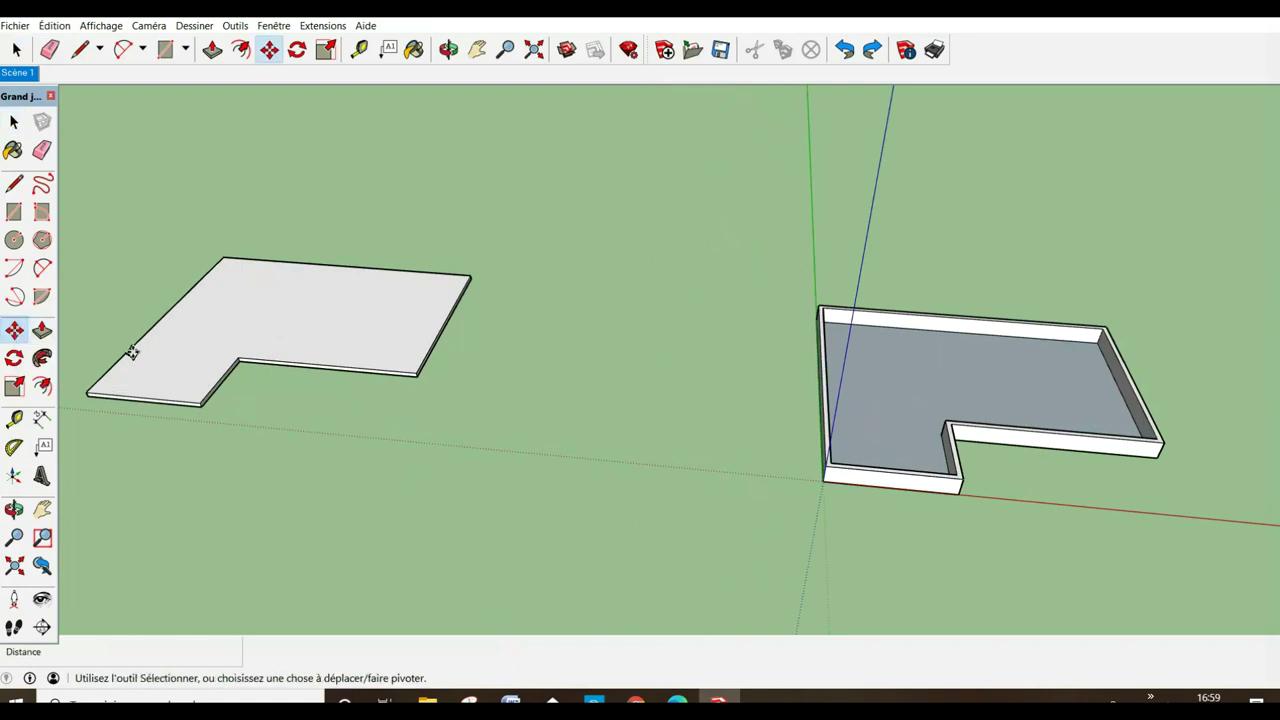
pyautogui.click(170, 364)
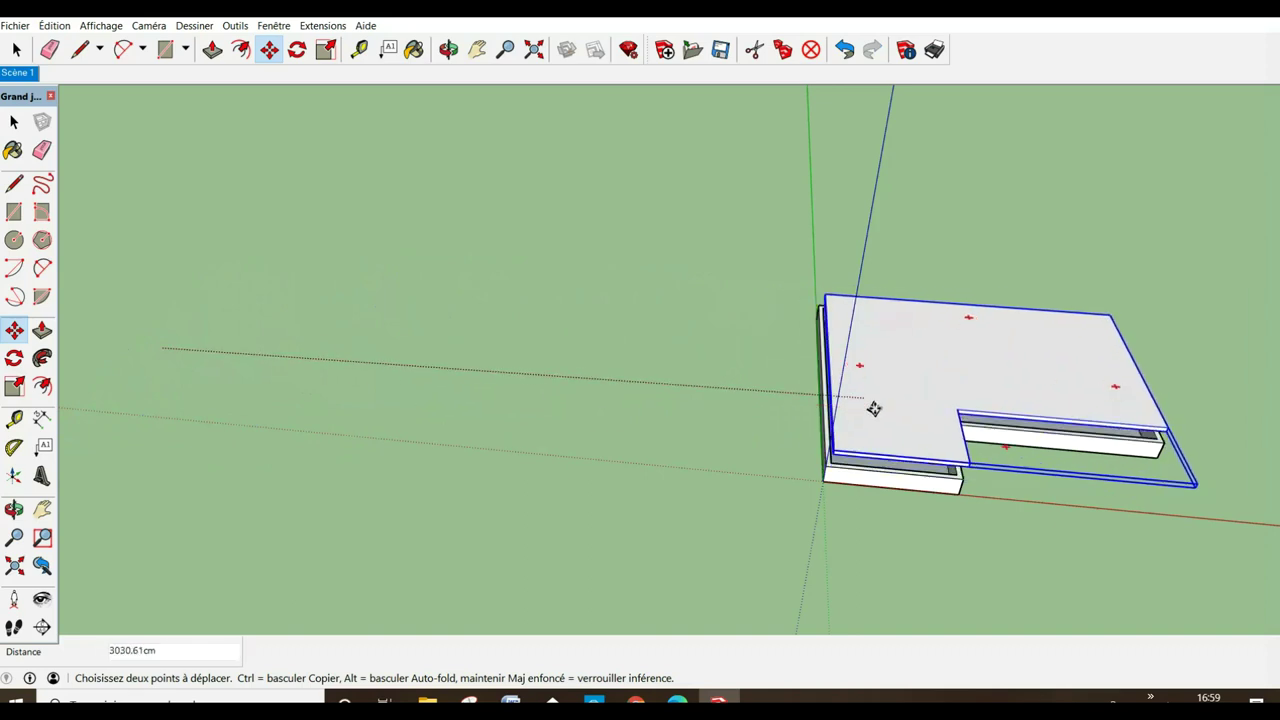
pyautogui.click(837, 457)
# - Fine-tune the slab so it aligns with the wall corner, then bring up Save As
pyautogui.scroll(2, 837, 457)
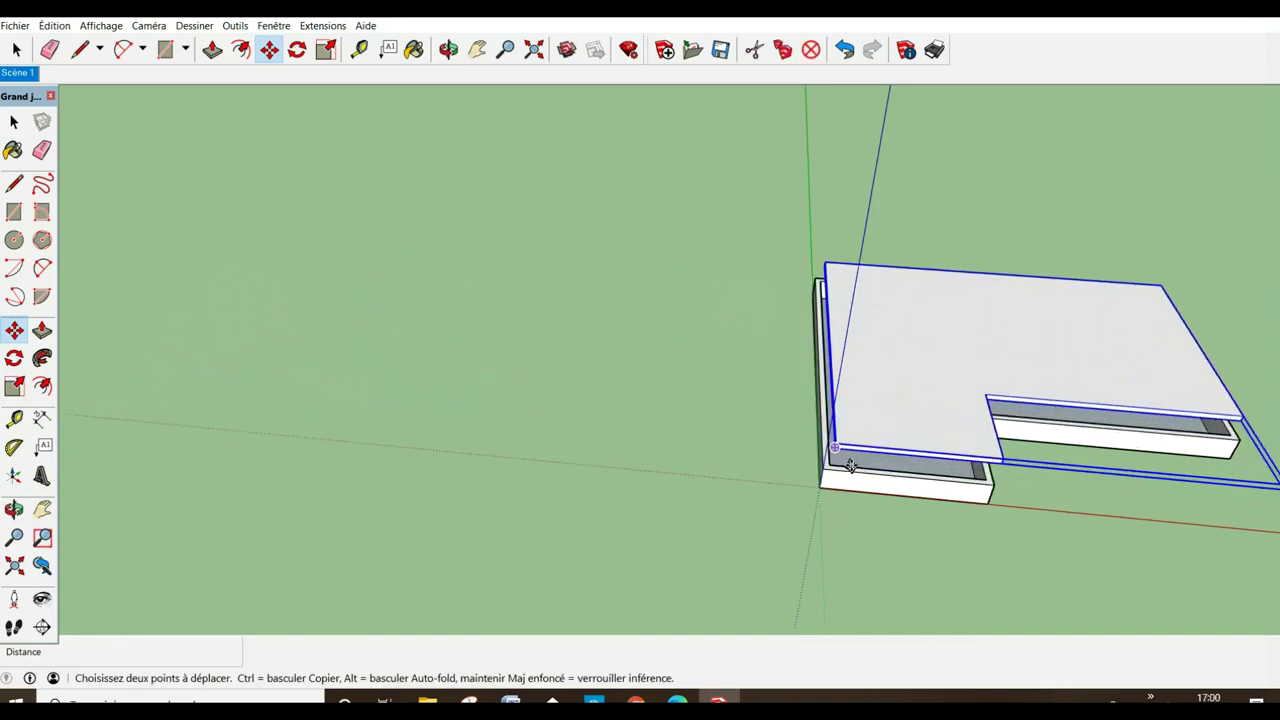
pyautogui.scroll(2, 837, 455)
pyautogui.scroll(2, 838, 453)
pyautogui.scroll(2, 838, 451)
pyautogui.click(826, 444)
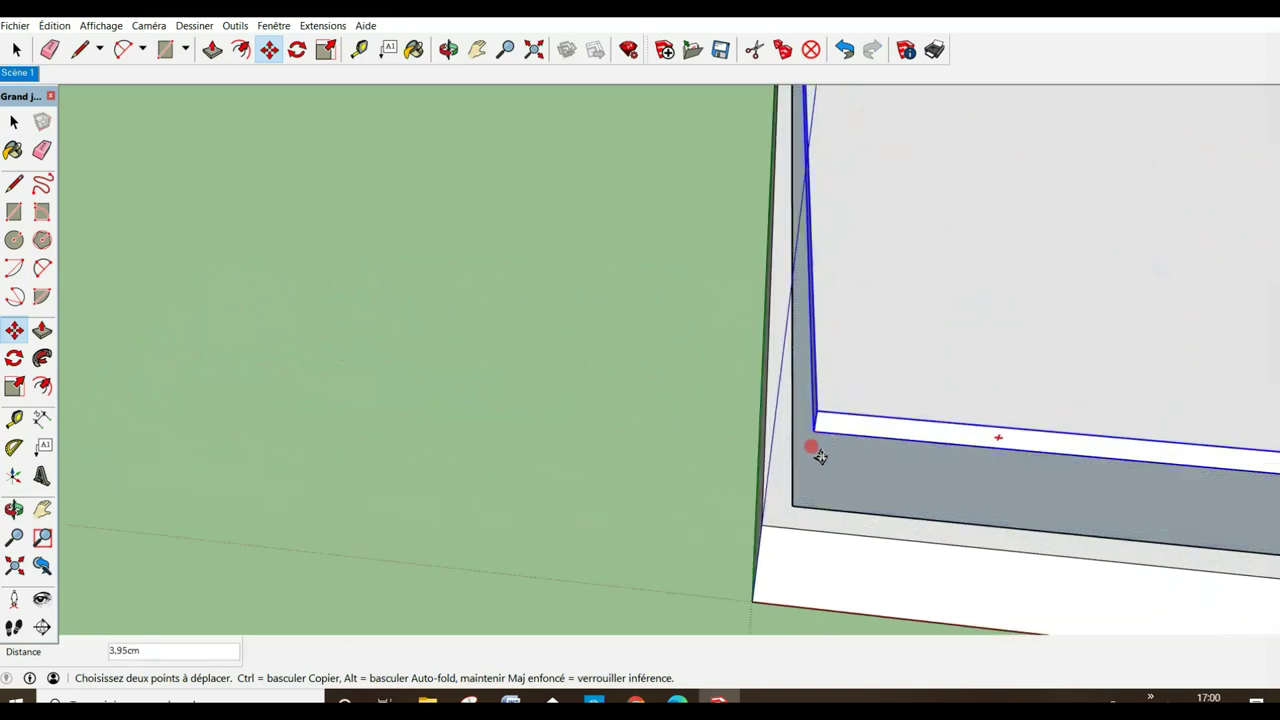
pyautogui.click(774, 532)
pyautogui.scroll(-2, 575, 450)
pyautogui.scroll(-2, 570, 447)
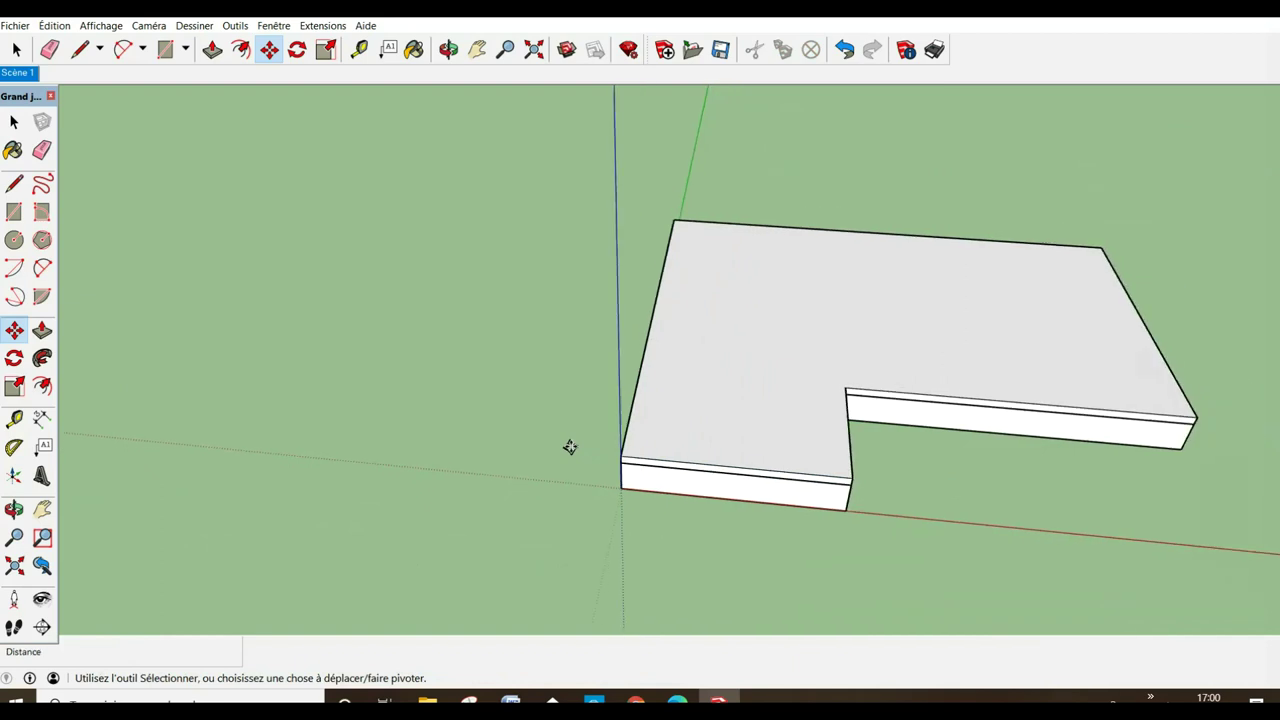
pyautogui.scroll(-1, 569, 447)
pyautogui.scroll(-1, 568, 447)
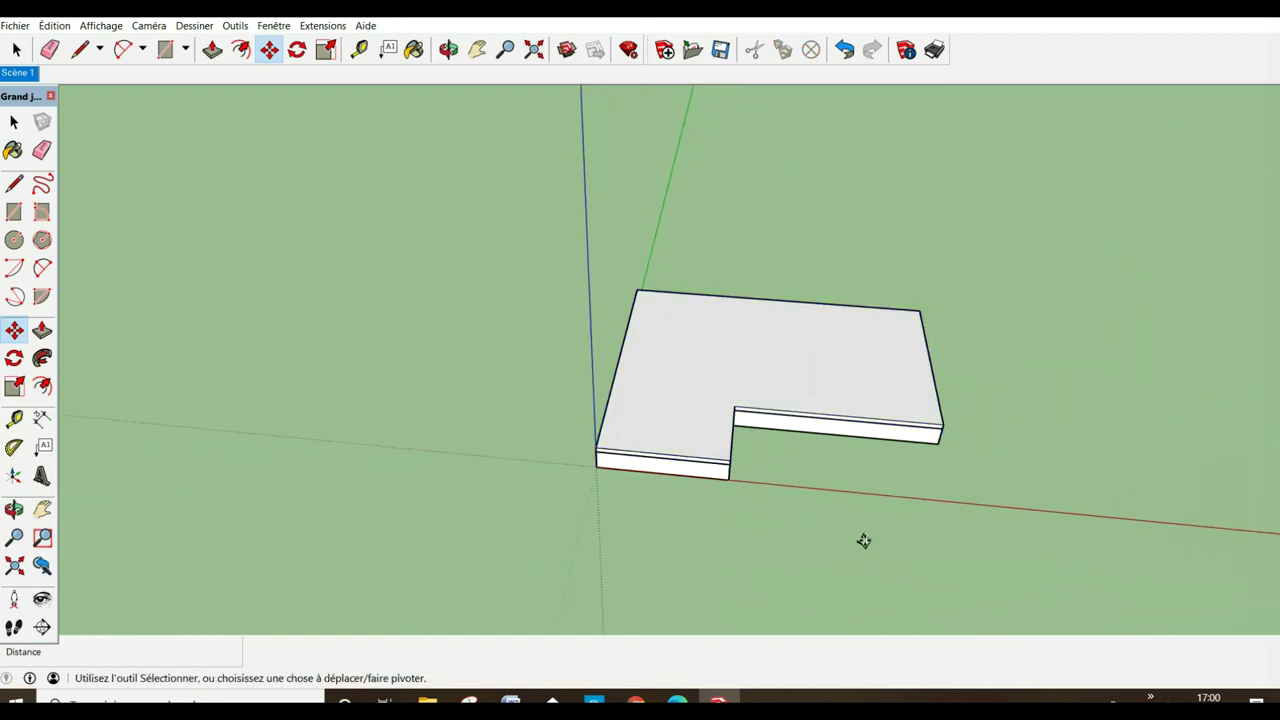
pyautogui.hotkey('ctrl', 'shift', 's')
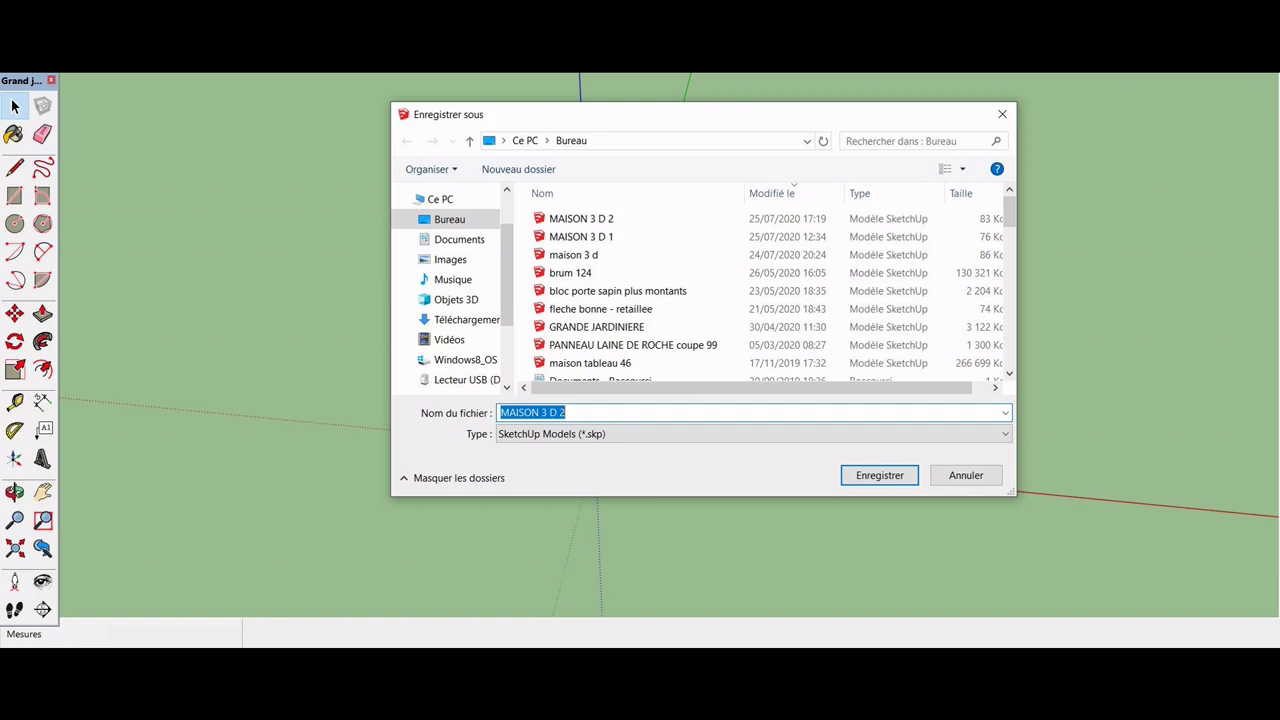